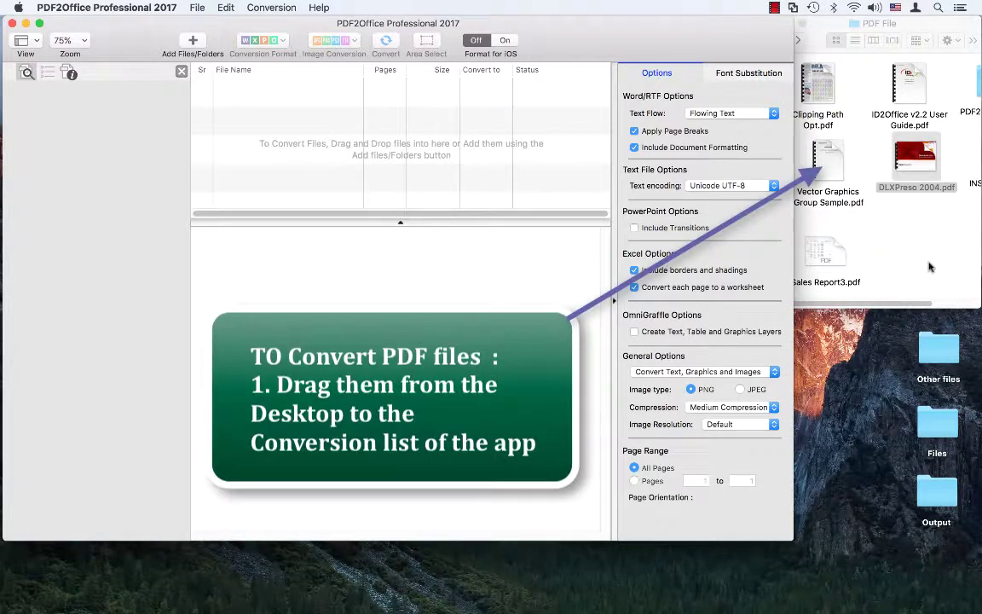
Drag all five PDFs from the PDF File folder into the PDF2Office list
left_click(915, 158)
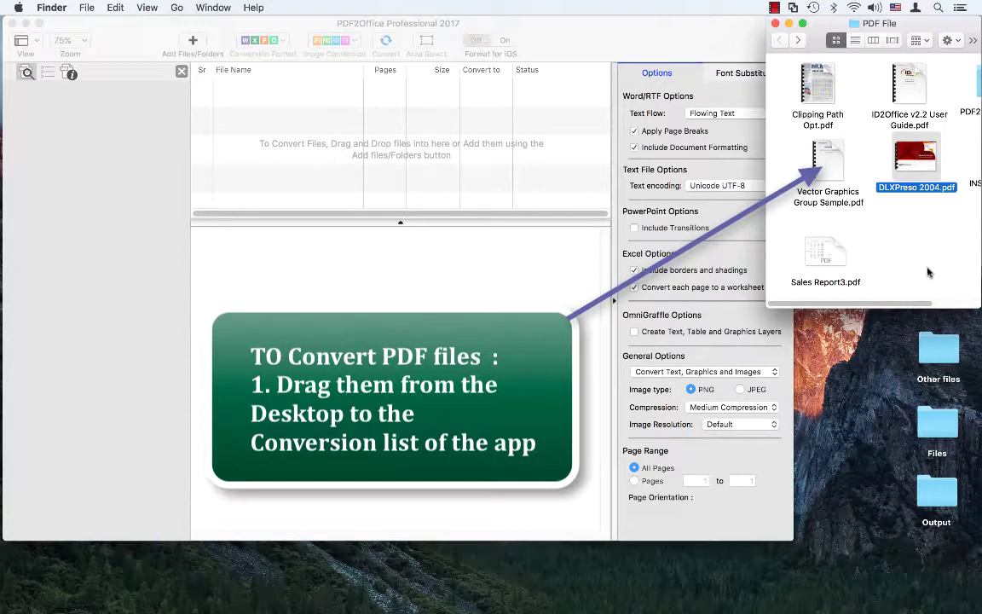
mouse_move(928, 268)
left_mouse_down()
mouse_move(804, 75)
mouse_move(408, 109)
left_mouse_up()
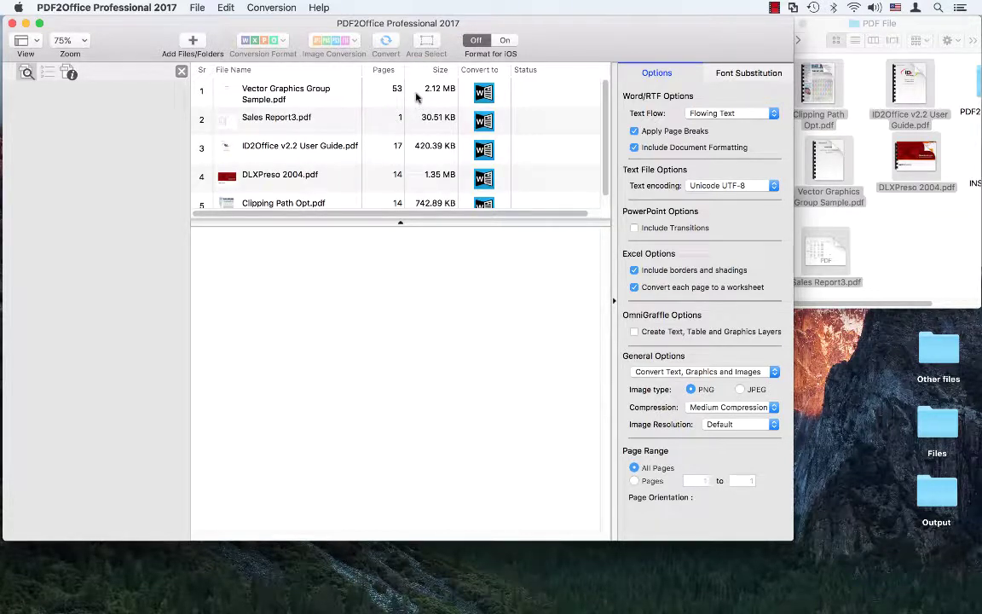
Set Sales Report3 to Excel and the ID2Office v2.2 User Guide to PowerPoint
left_click(416, 98)
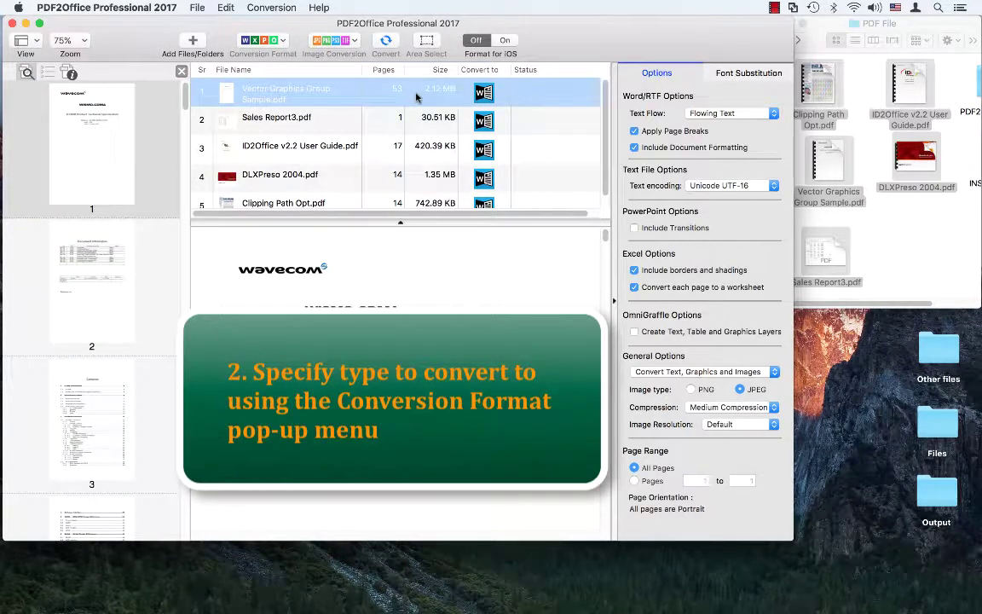
left_click(247, 43)
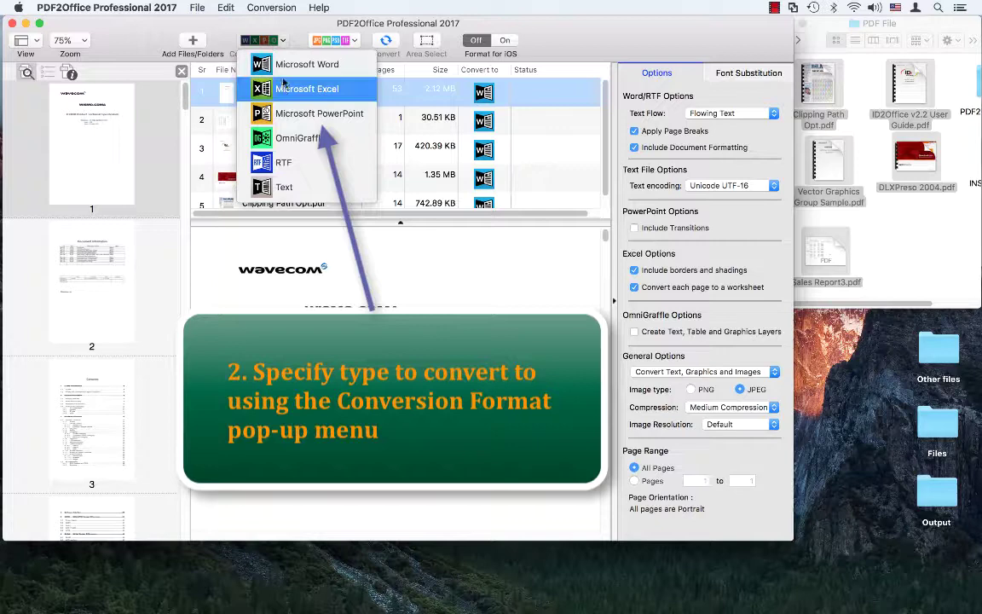
left_click(337, 116)
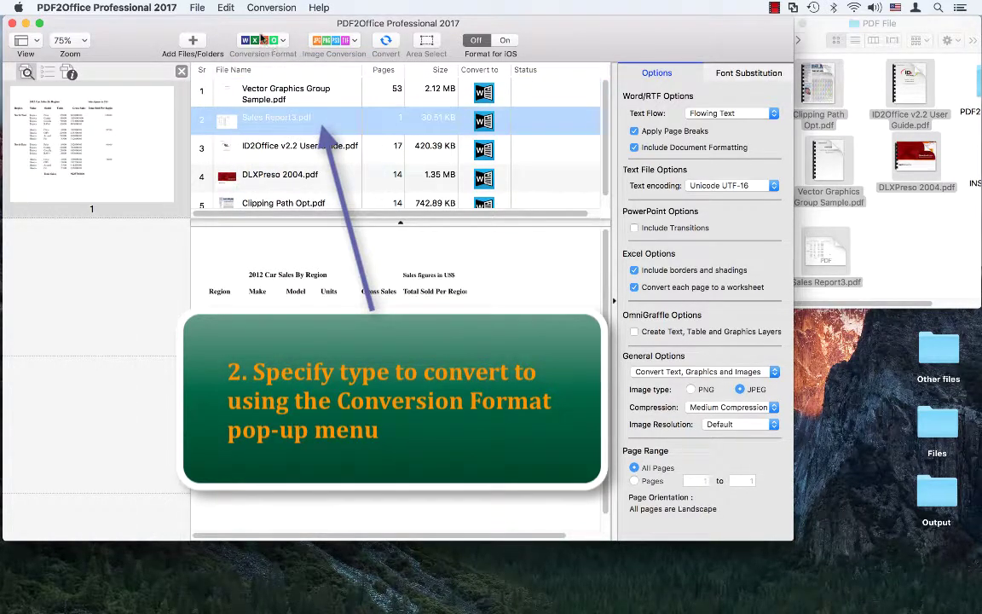
left_click(262, 39)
left_click(254, 92)
left_click(316, 148)
left_click(262, 41)
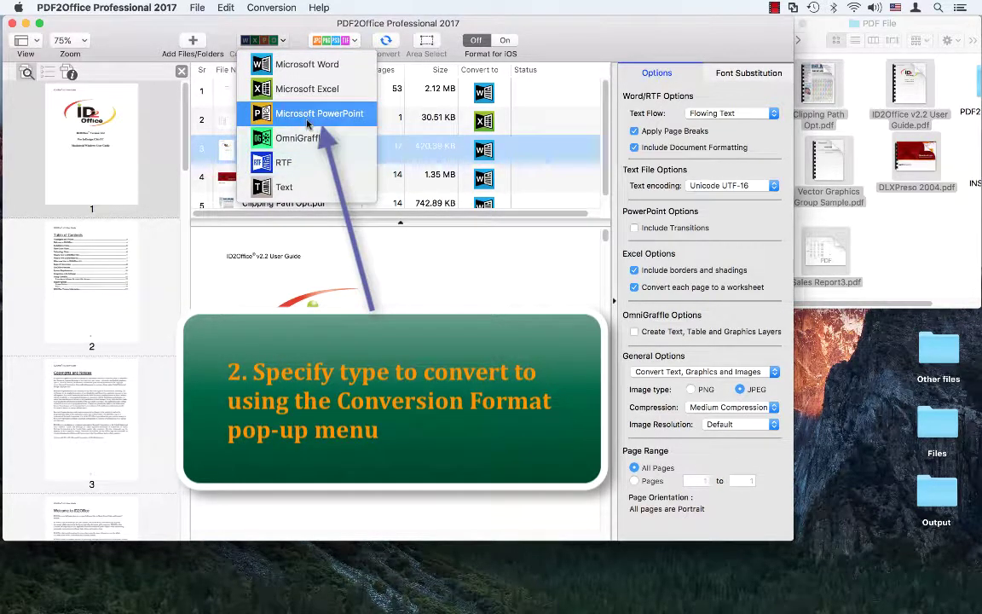
left_click(311, 114)
Set DLXPreso 2004 to OmniGraffle and Clipping Path Opt to PNG images
left_click(308, 174)
left_click(264, 40)
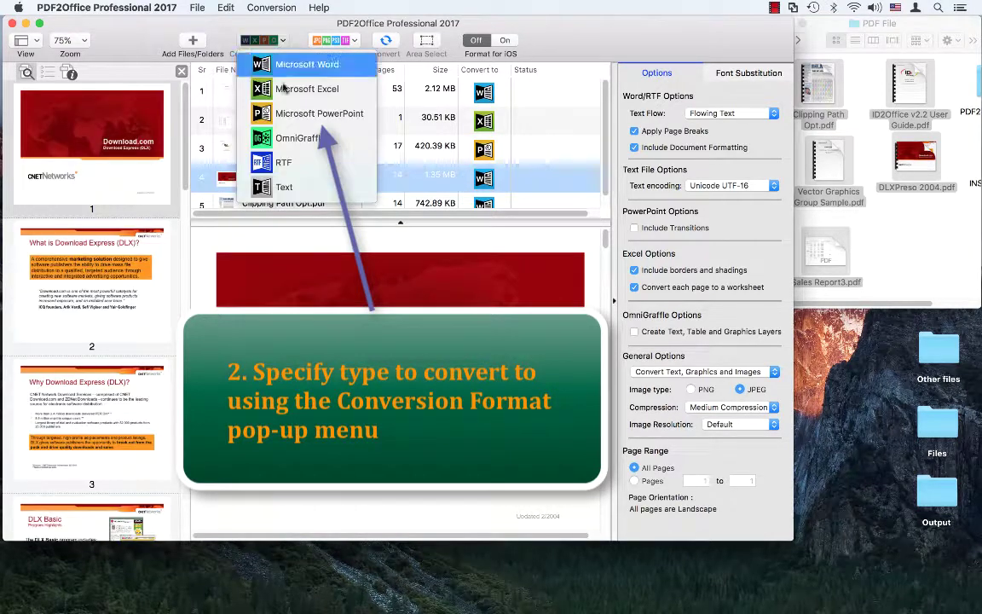
left_click(300, 140)
left_click(314, 202)
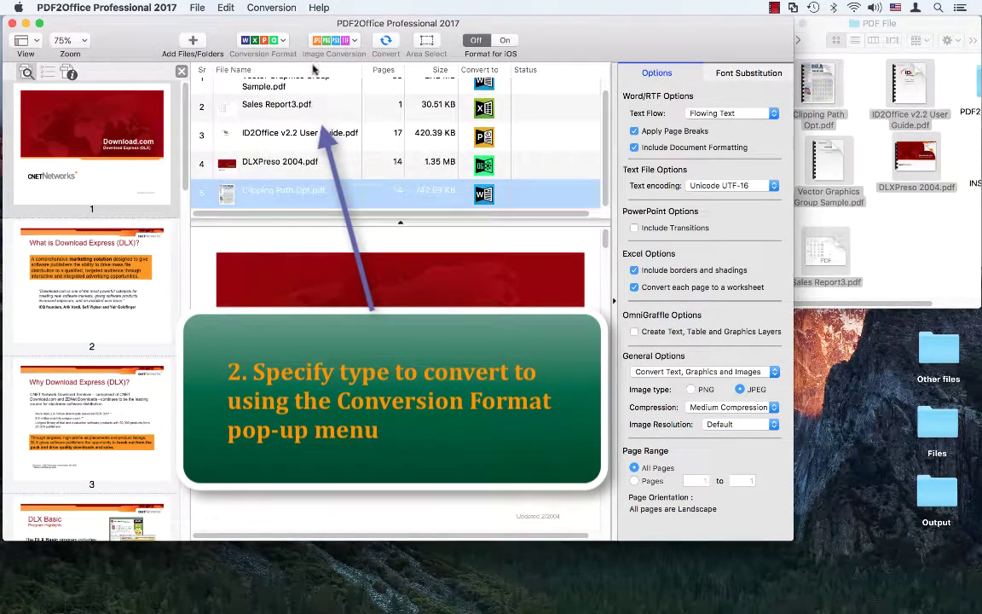
left_click(344, 41)
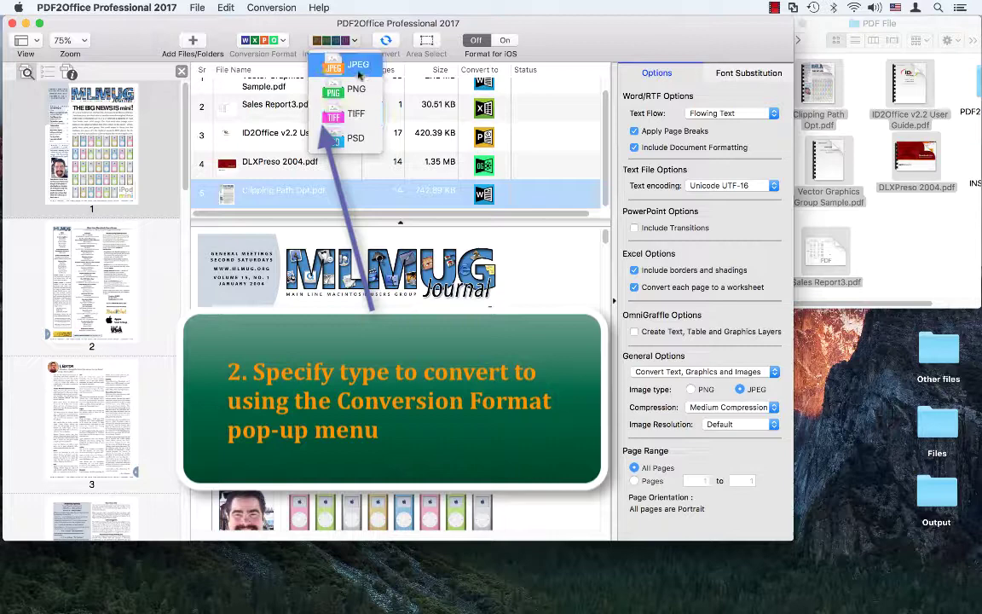
left_click(355, 91)
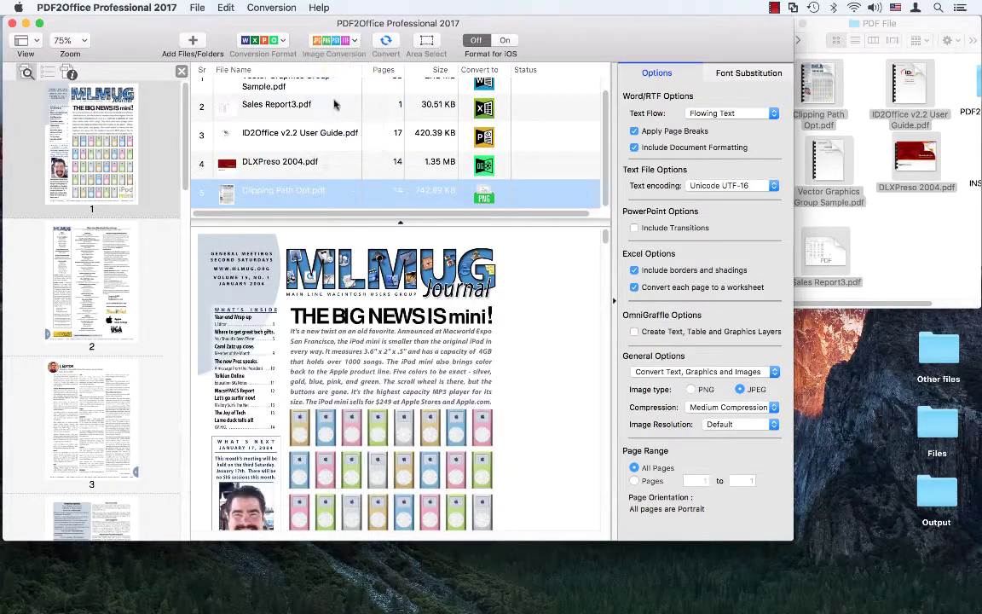
Convert all five selected PDFs, with Documents as the output folder
scroll(546, 111, "up", 1)
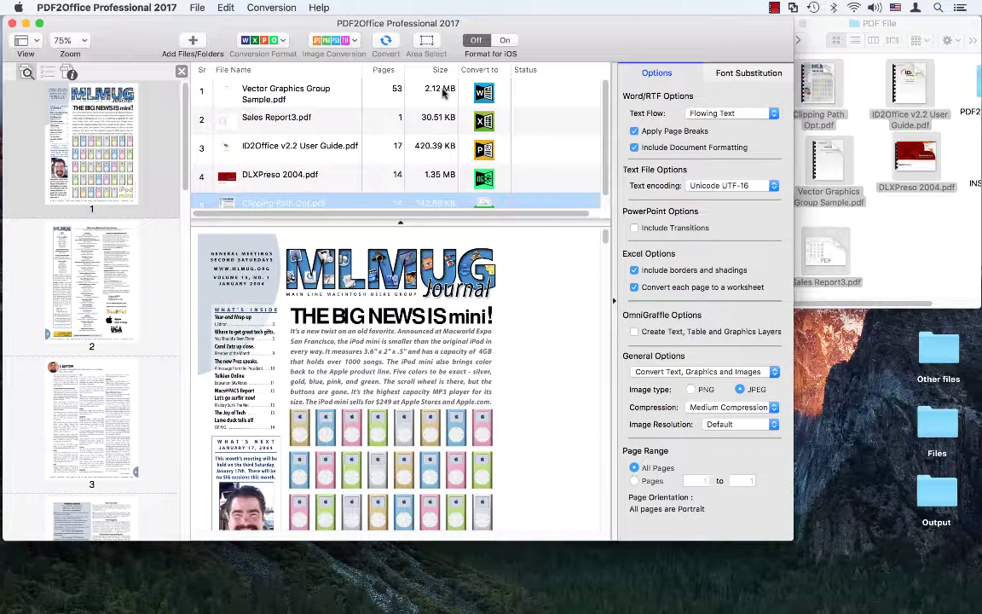
key("super+a")
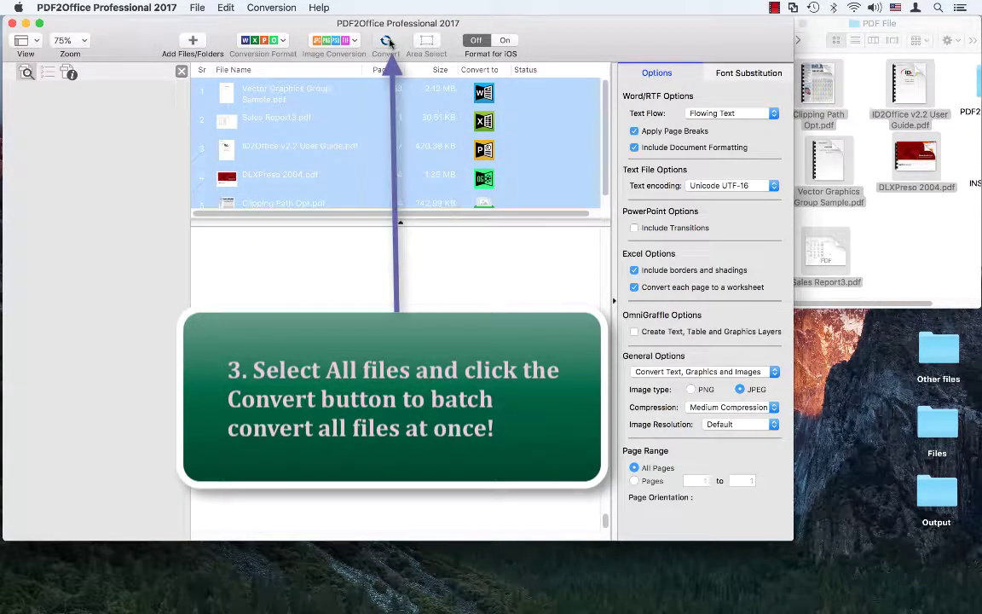
key("super+r")
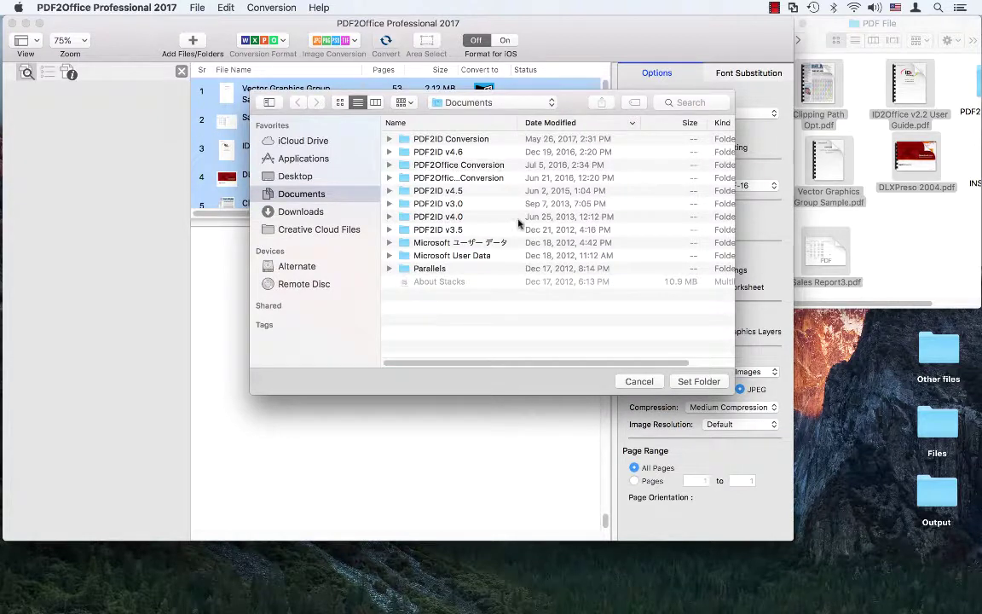
left_click(706, 383)
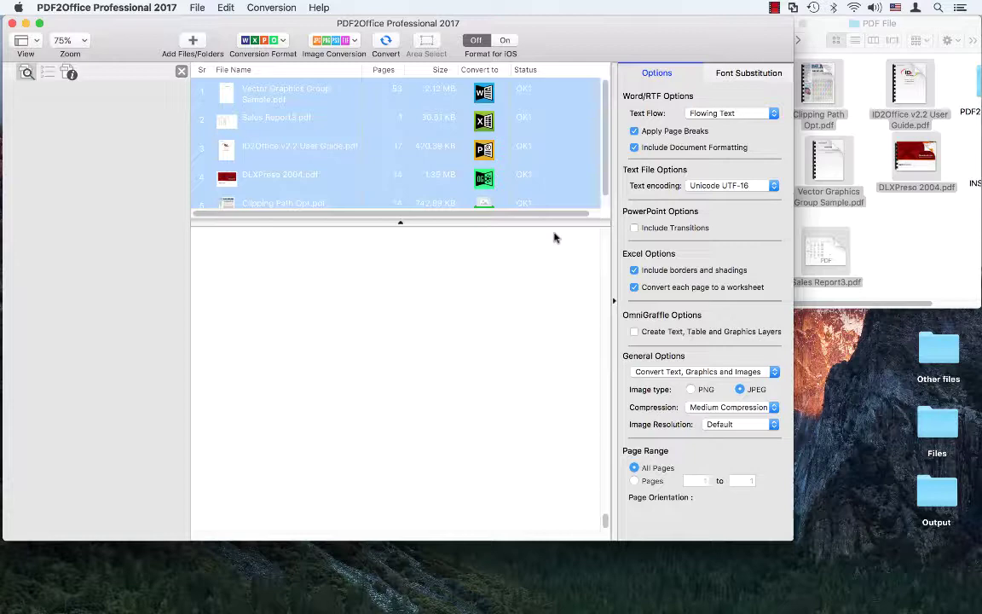
Open the conversion destination folder from the Conversion menu
left_click(502, 177)
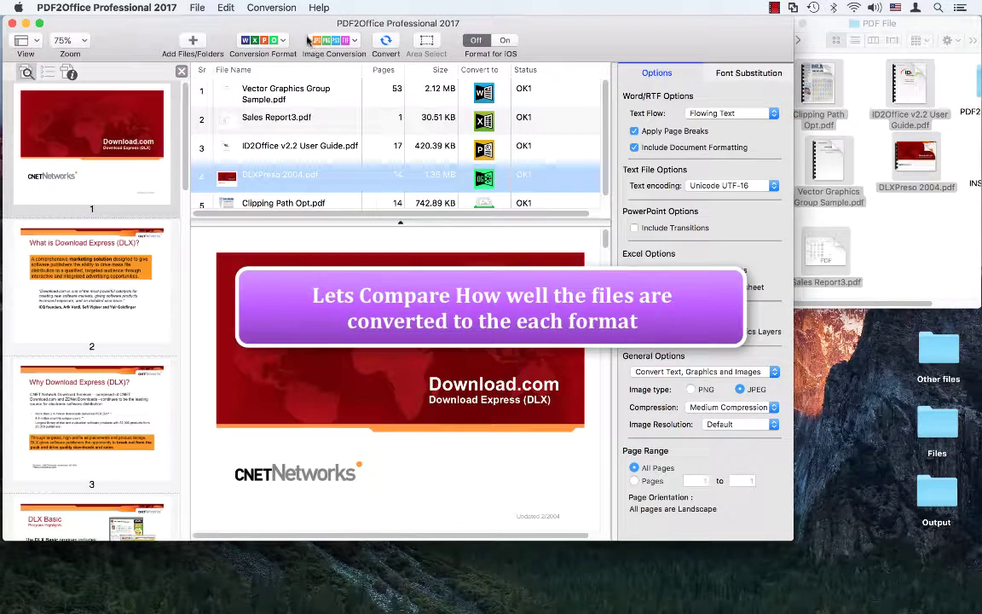
left_click(273, 8)
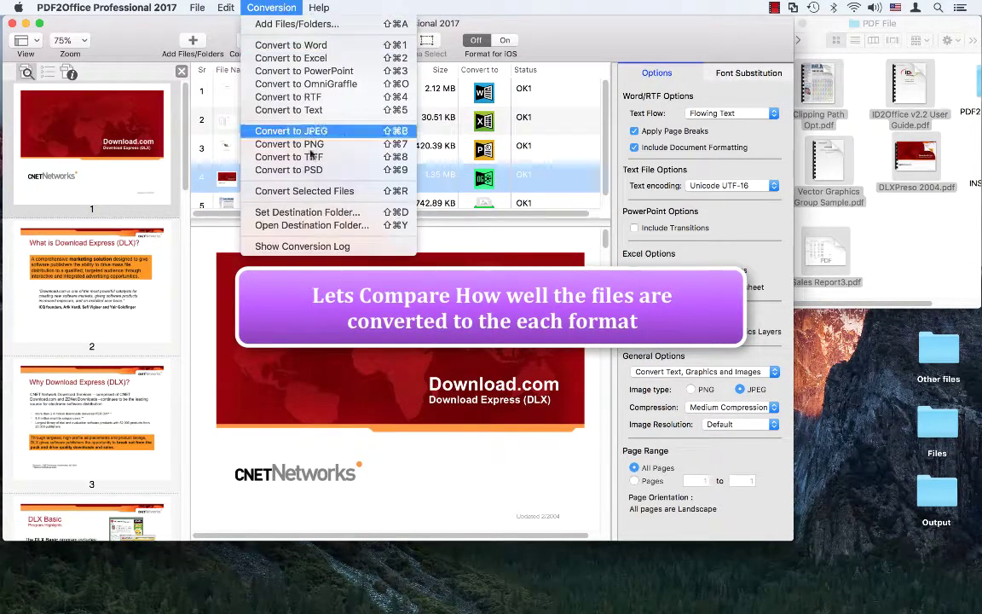
left_click(335, 227)
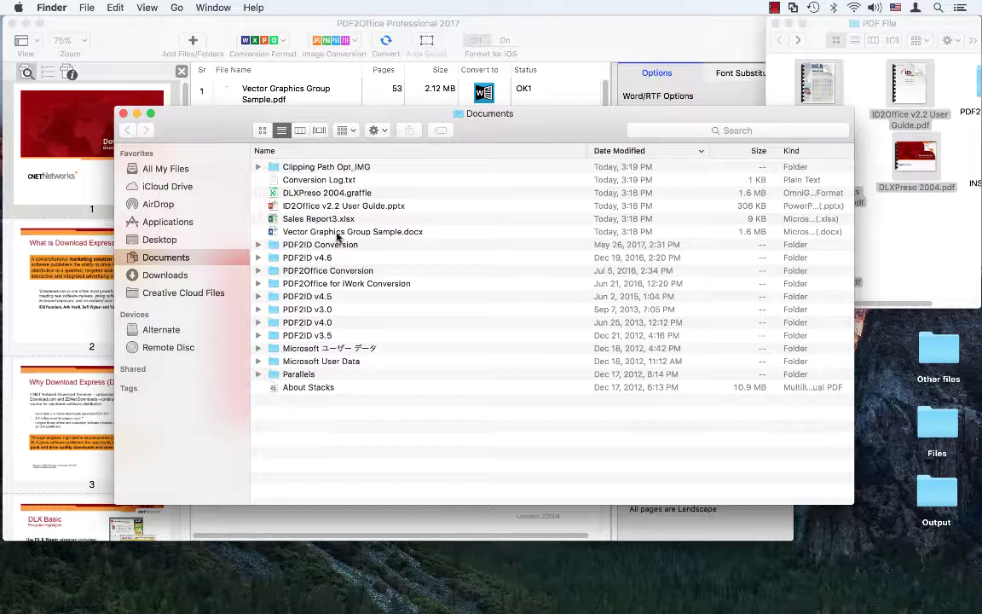
Open the converted Vector Graphics Group Sample Word document beside its original PDF
double_click(339, 232)
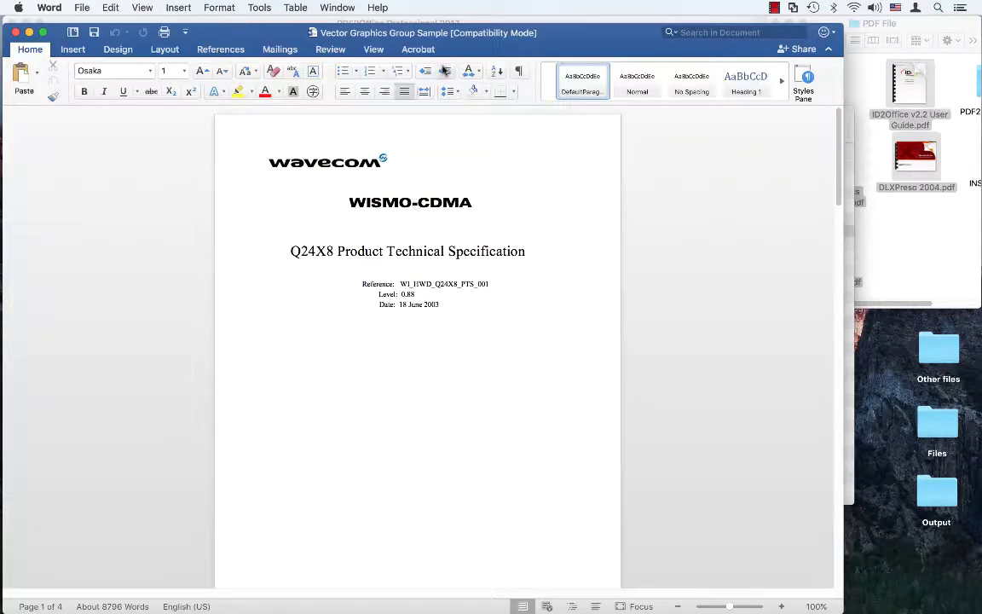
left_click_drag(400, 32, 570, 10)
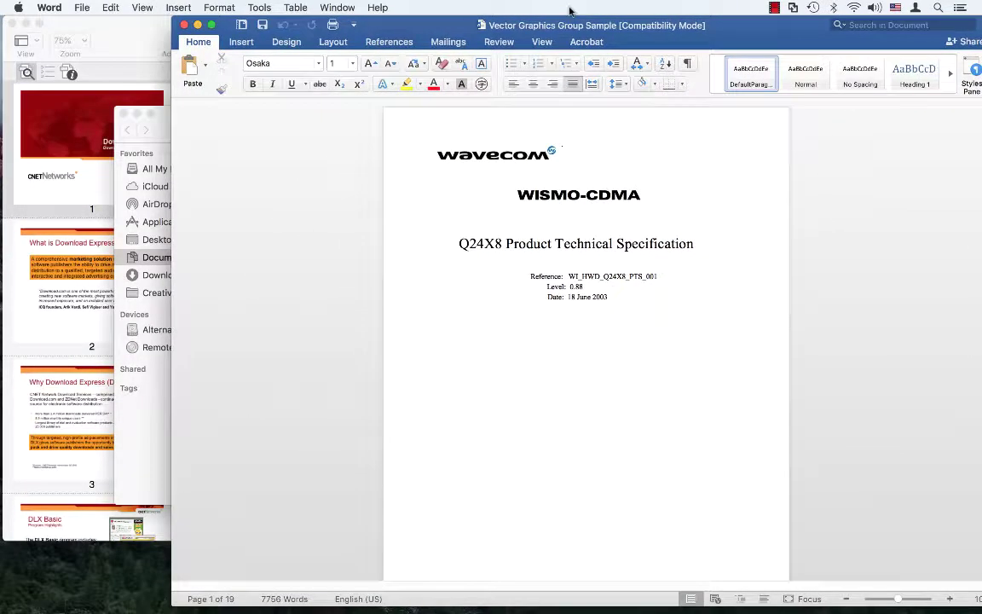
key("super+Tab")
key("super+Tab")
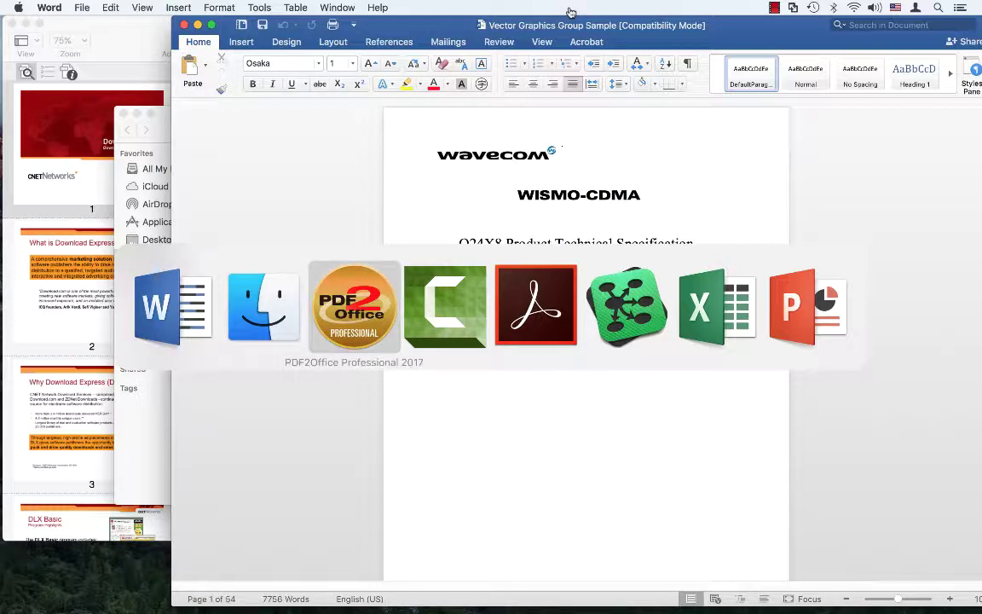
key("super+Tab")
key("super+Tab")
key("super+Tab")
key("super+Tab")
key("super+Tab")
key("super+Tab")
key("super+Tab")
key("super+Tab")
key("super+Tab")
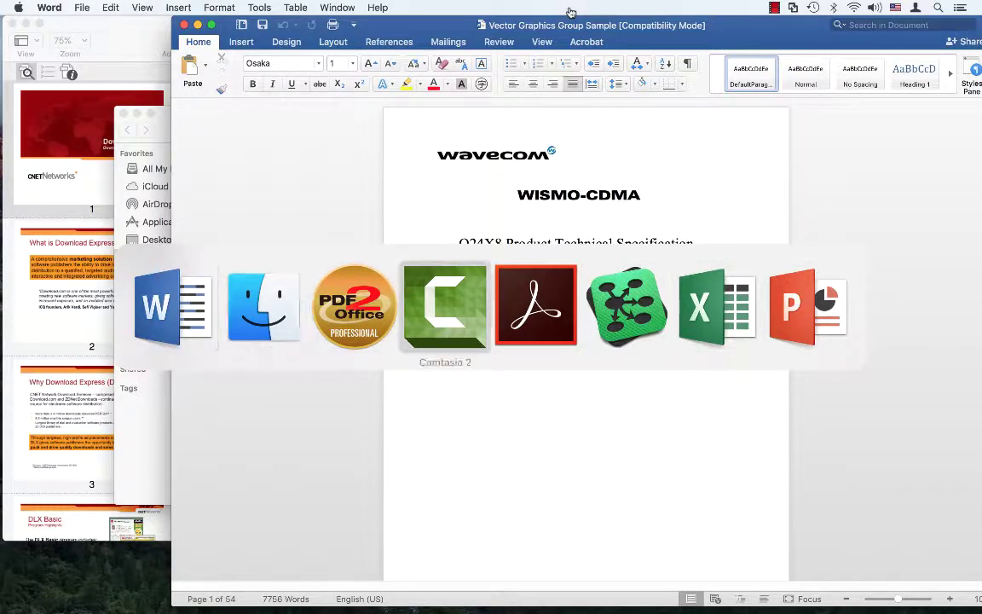
key("super+Tab")
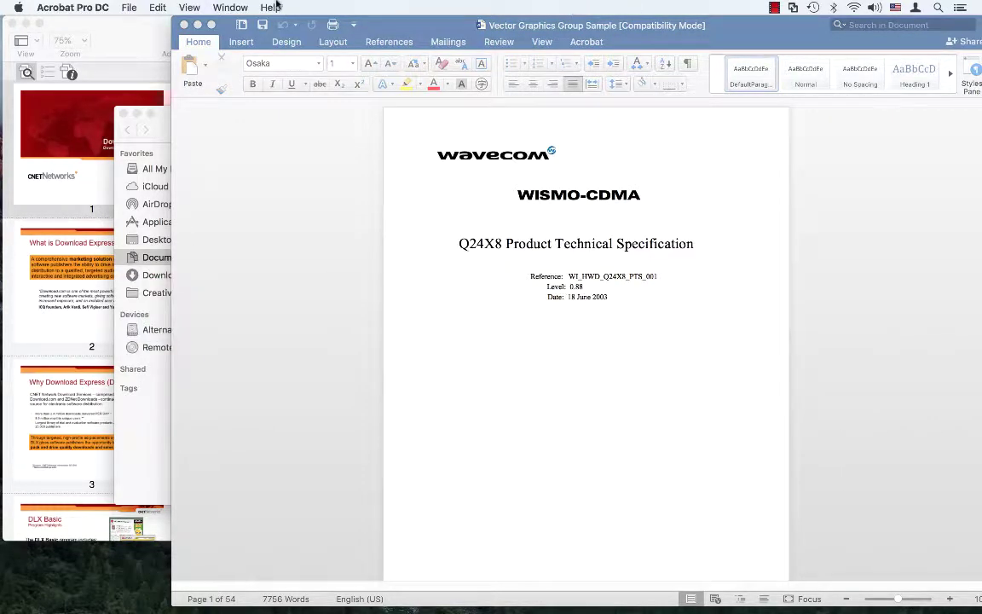
left_click(230, 7)
left_click(307, 152)
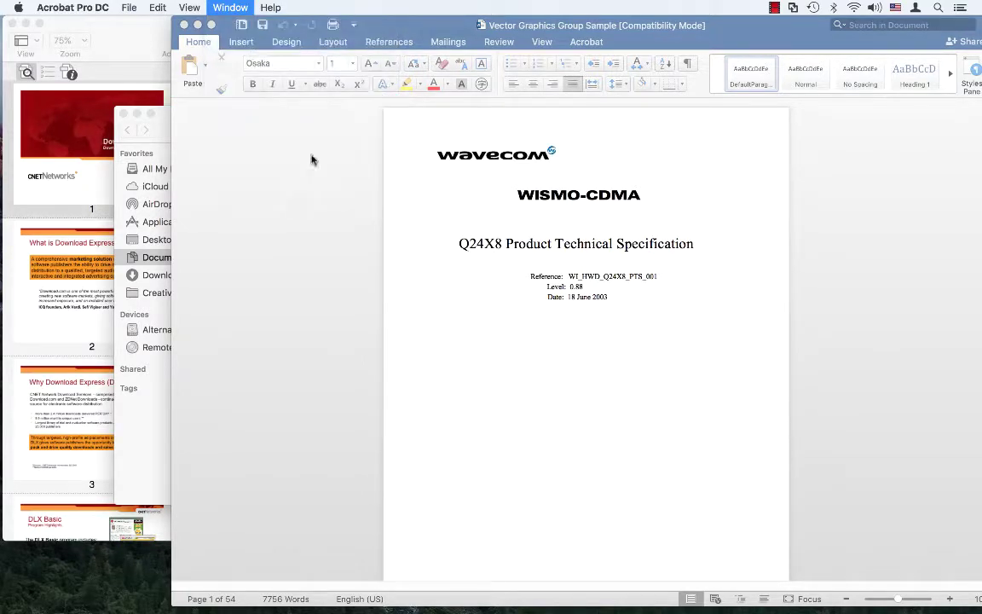
left_click_drag(510, 23, 475, 17)
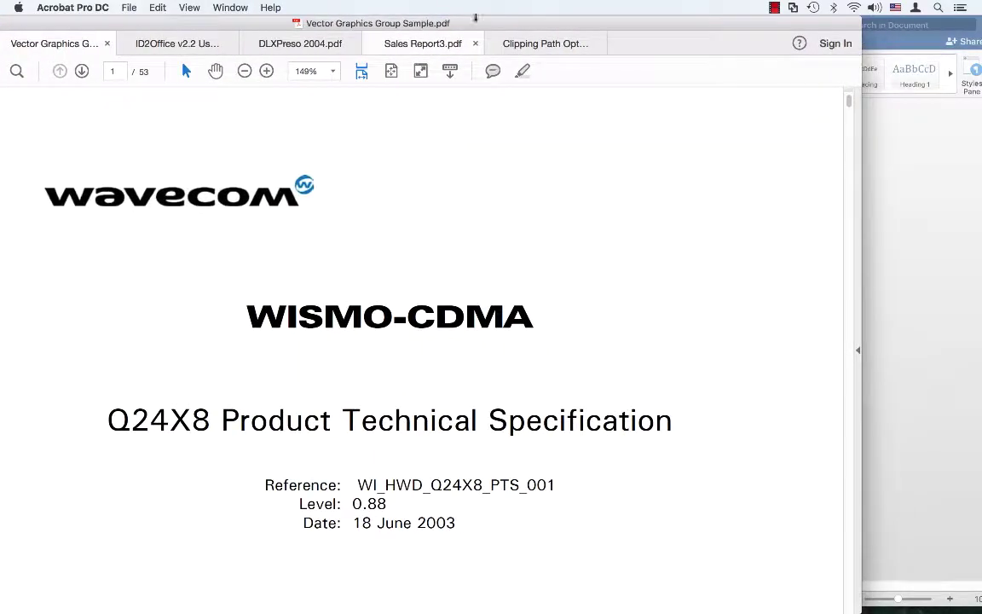
left_click(878, 25)
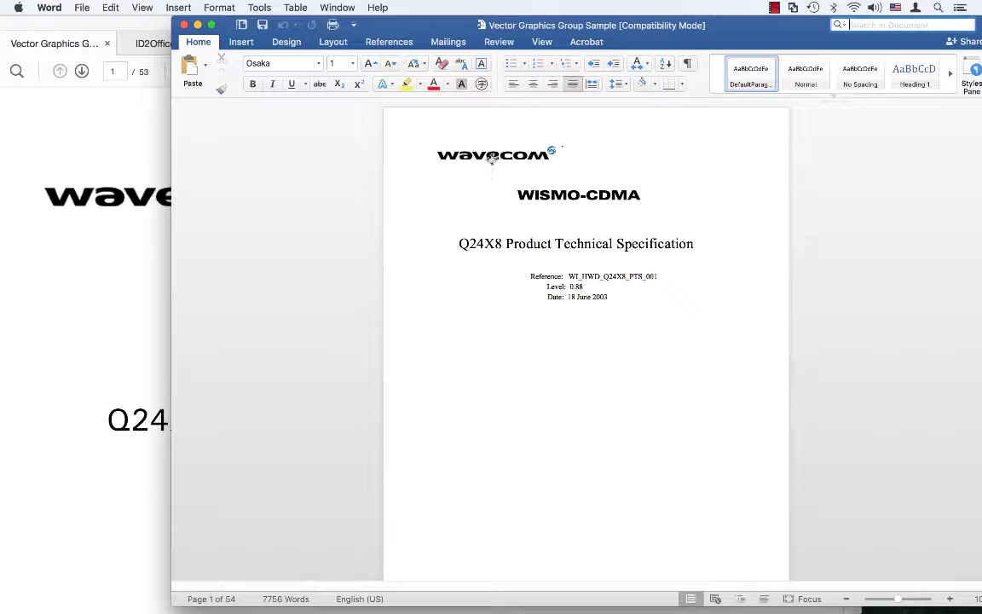
Compare the Word conversion with the PDF, checking the Document Information table and Rev 0.84 cell font
left_click(96, 328)
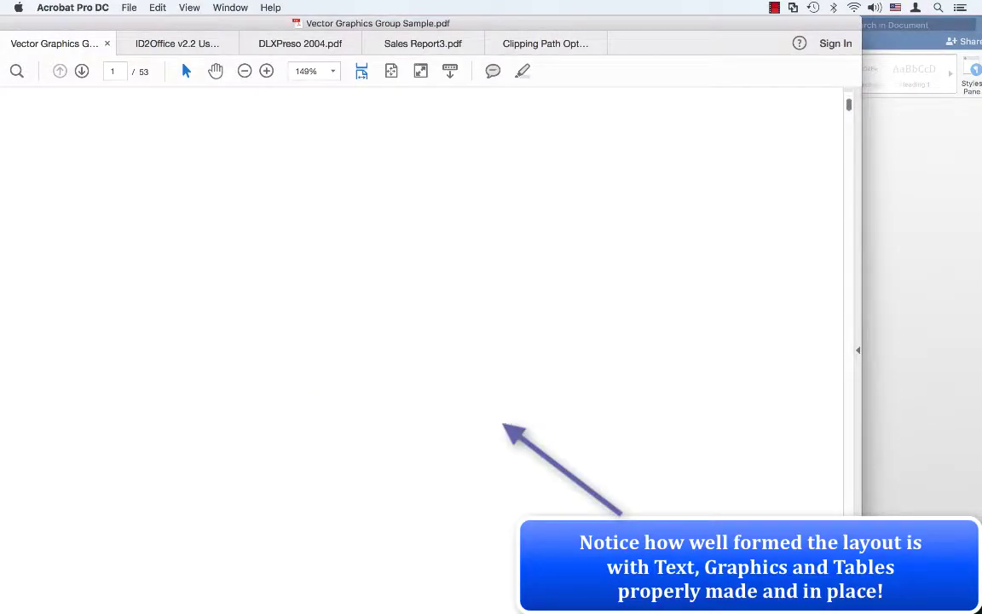
scroll(427, 341, "down", 5)
scroll(427, 341, "down", 5)
left_click(949, 314)
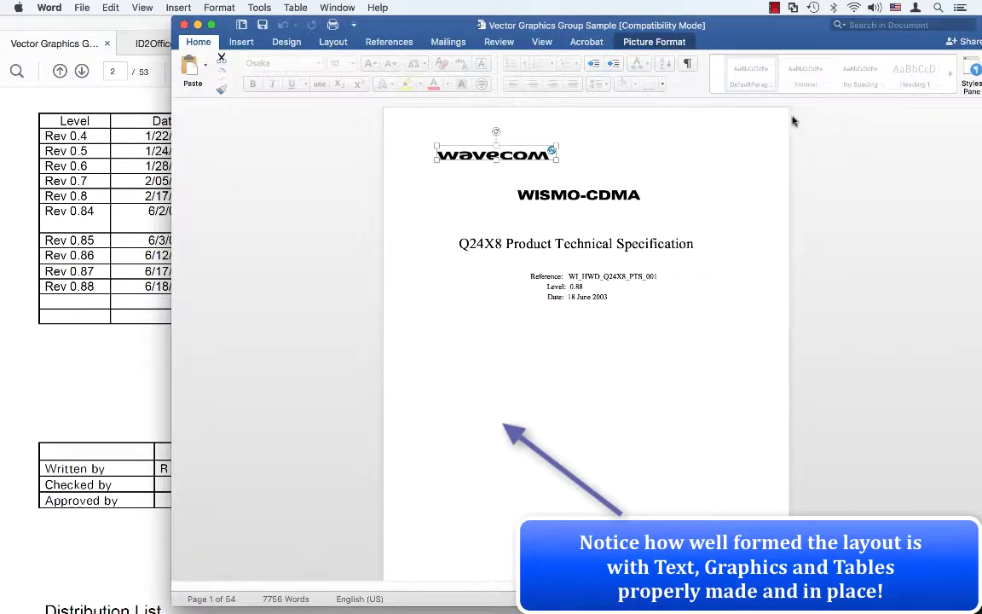
left_click_drag(767, 24, 621, 25)
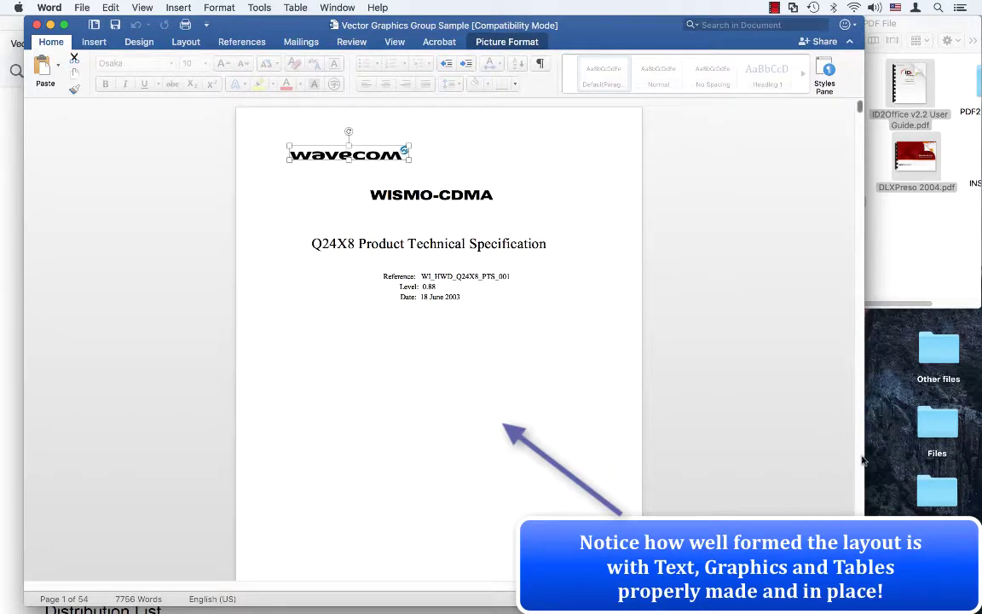
scroll(853, 461, "down", 10)
left_click_drag(527, 19, 743, 18)
left_click(588, 425)
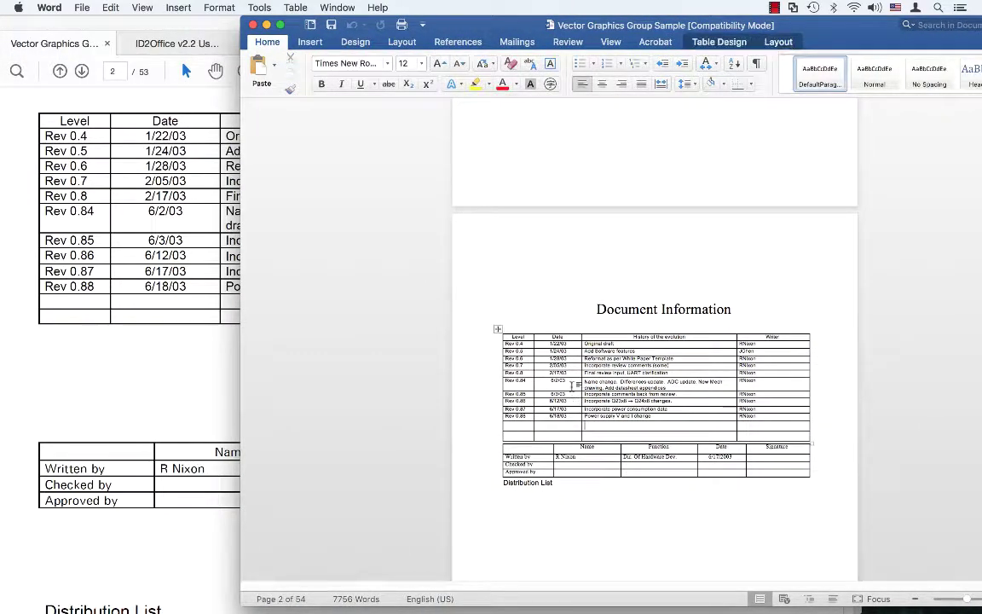
left_click(575, 384)
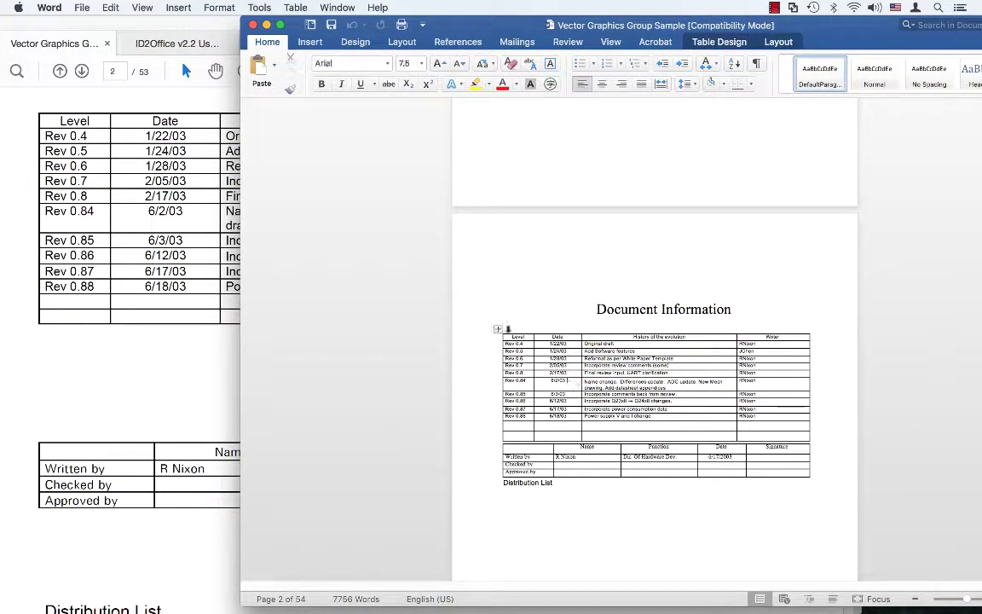
Hide Word, move the PDF aside, and select Sales Report3.xlsx in Documents
left_click(267, 25)
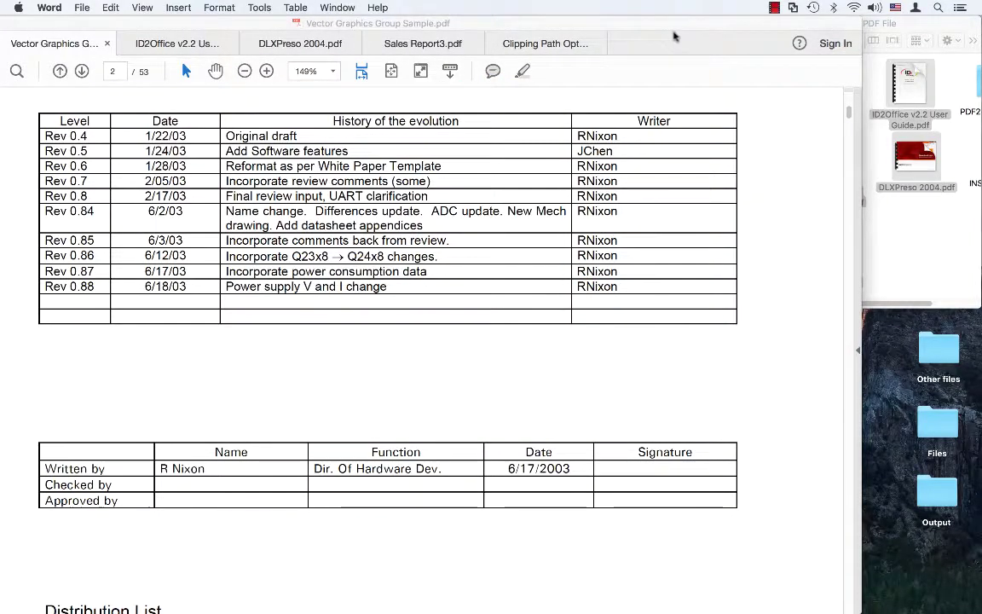
left_click_drag(674, 36, 483, 114)
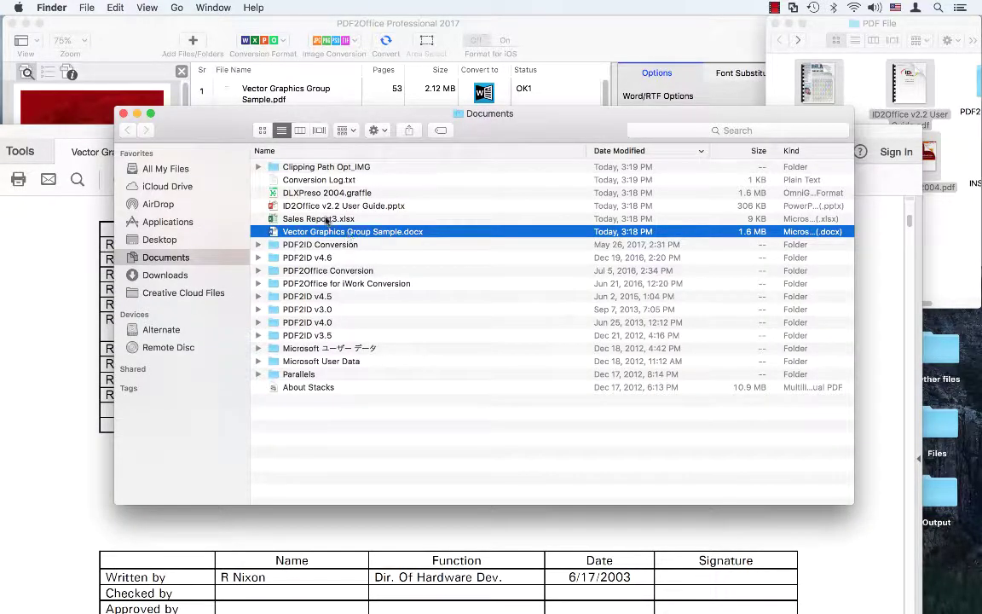
left_click(325, 219)
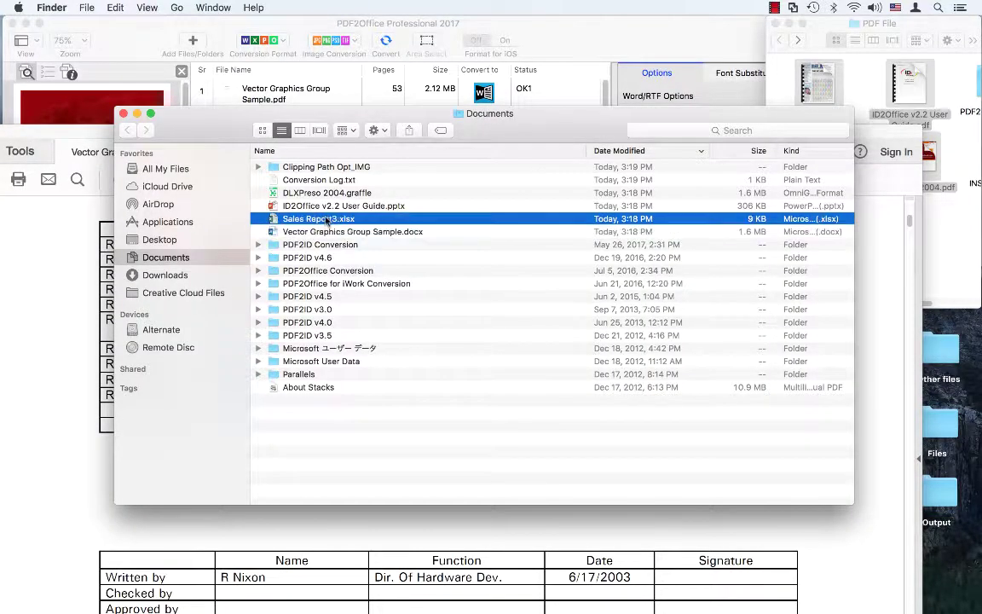
Open Sales Report3.xlsx in Excel and arrange it beside the Sales Report3 PDF
double_click(325, 219)
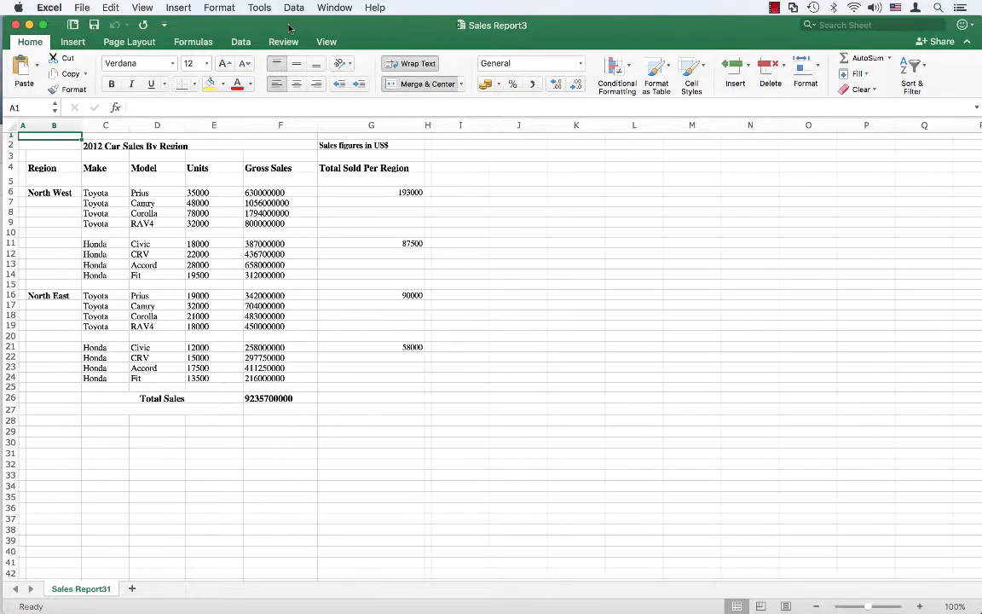
double_click(289, 28)
left_click(62, 248)
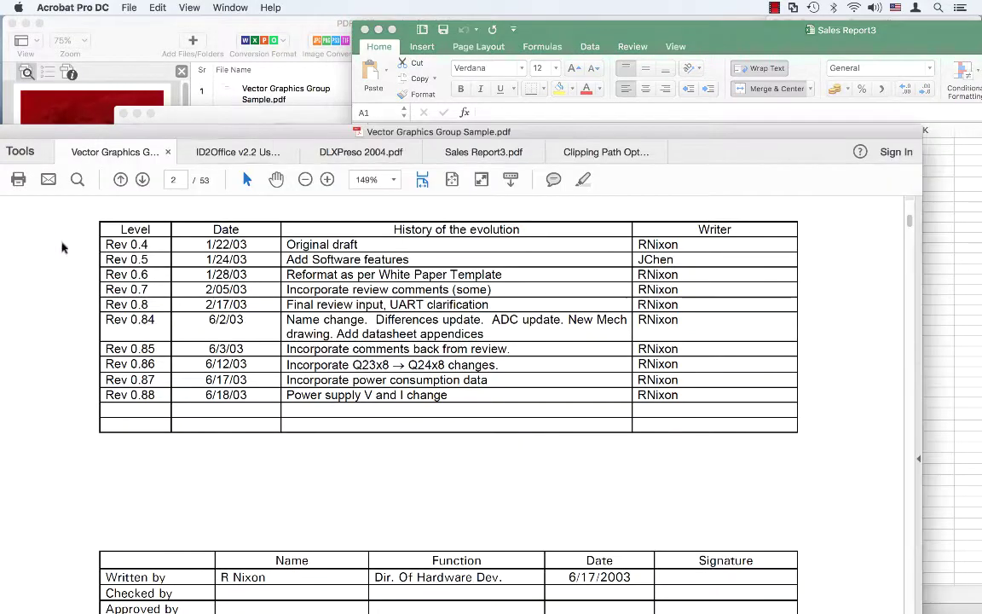
left_click(467, 153)
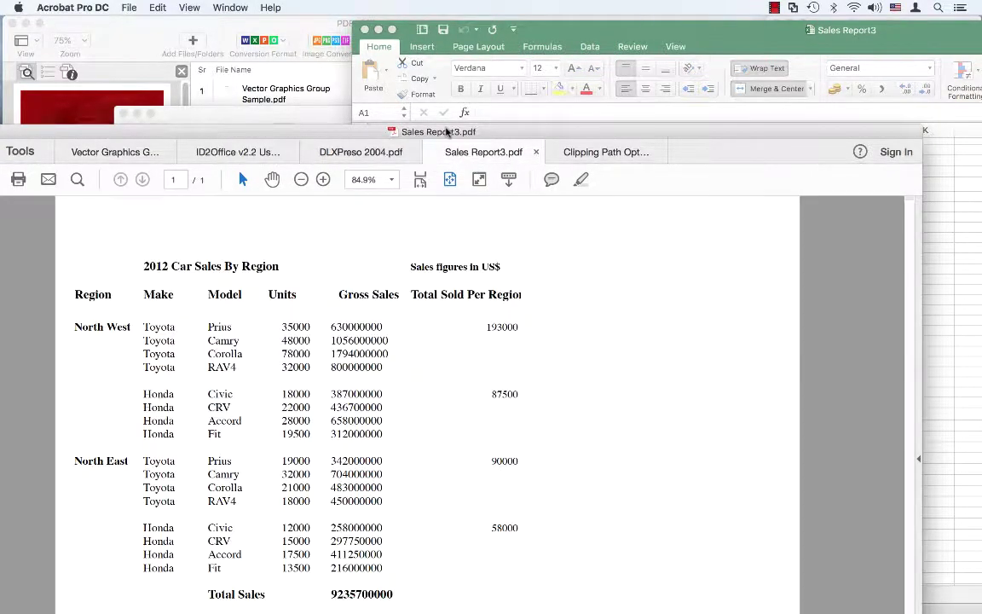
left_click_drag(446, 131, 439, 18)
left_click(944, 307)
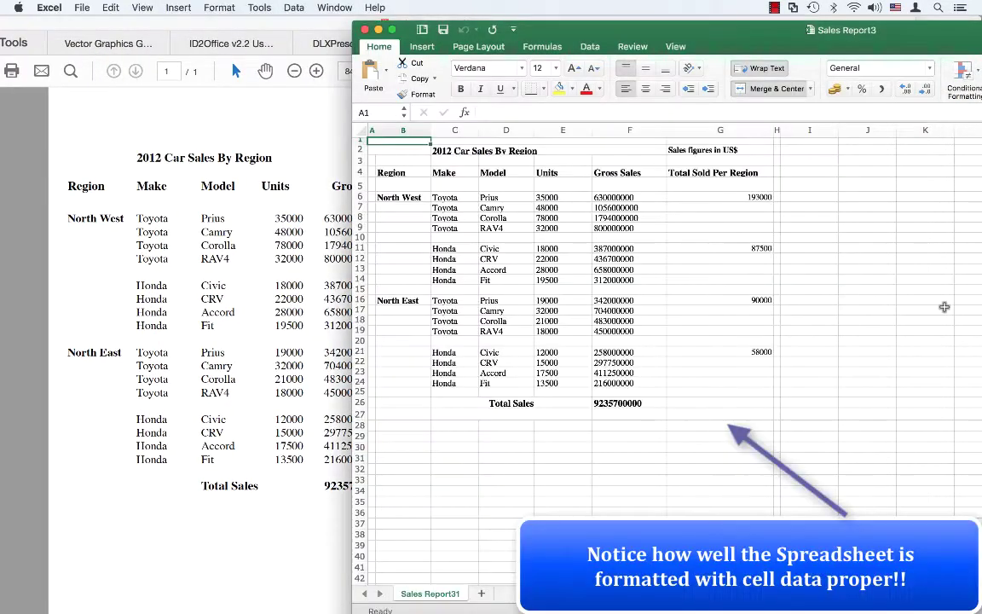
Compare cells C6:G27 with the PDF table, then pick the ID2Office presentation in Documents
left_click_drag(444, 197, 753, 421)
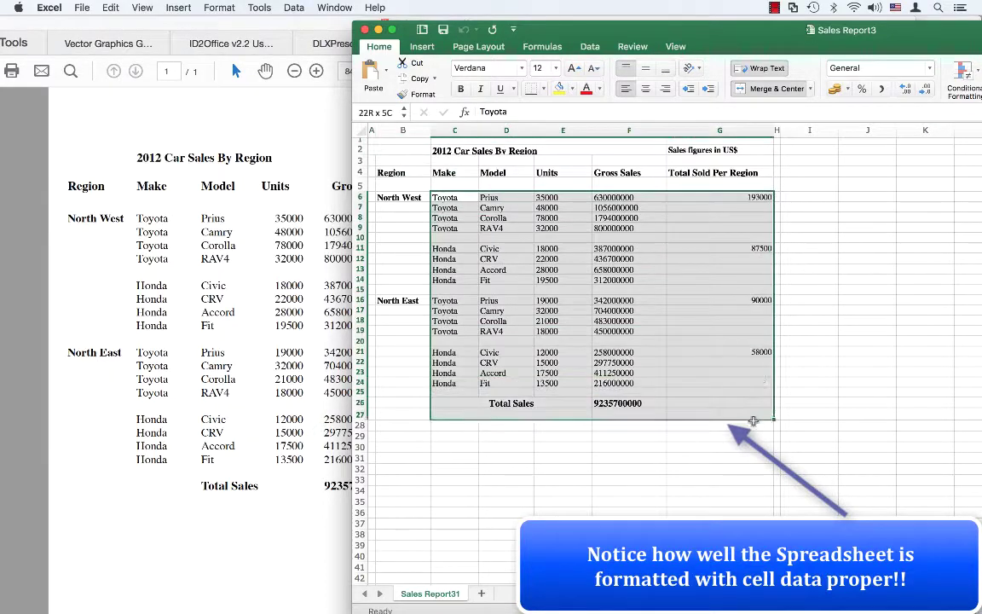
left_click(731, 341)
left_click(256, 140)
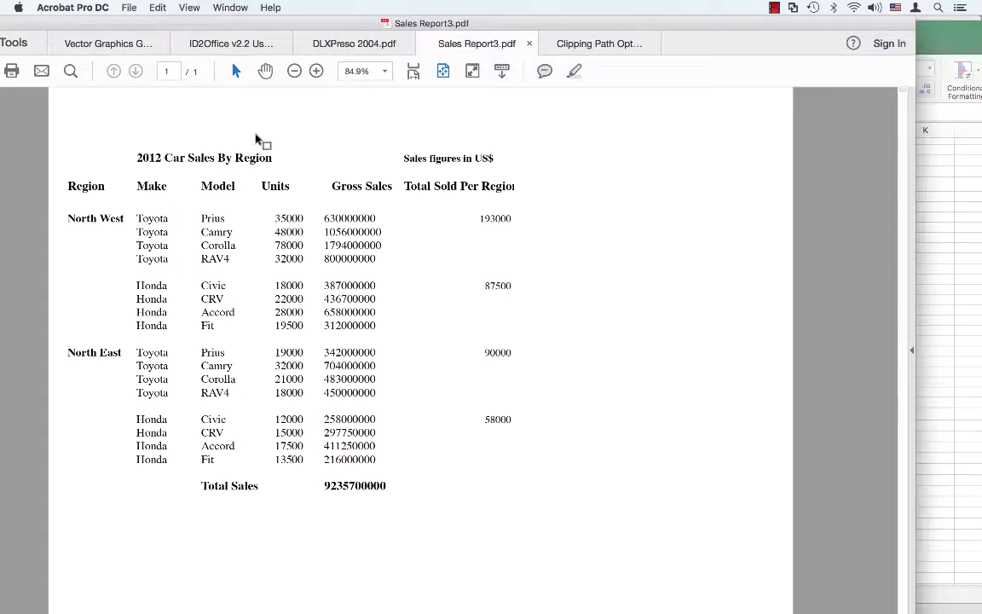
left_click_drag(220, 22, 251, 172)
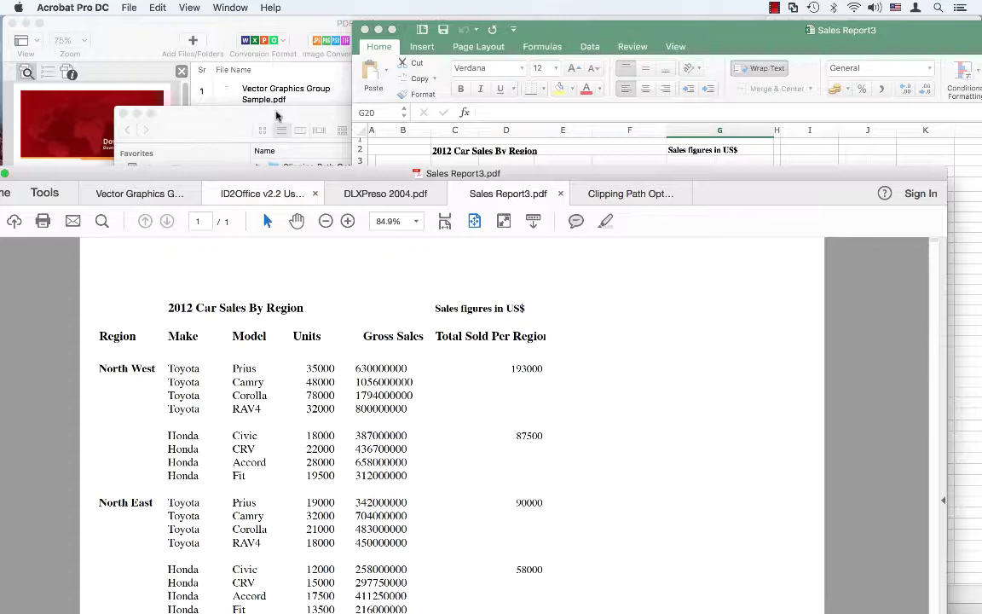
left_click_drag(276, 116, 267, 81)
left_click(327, 171)
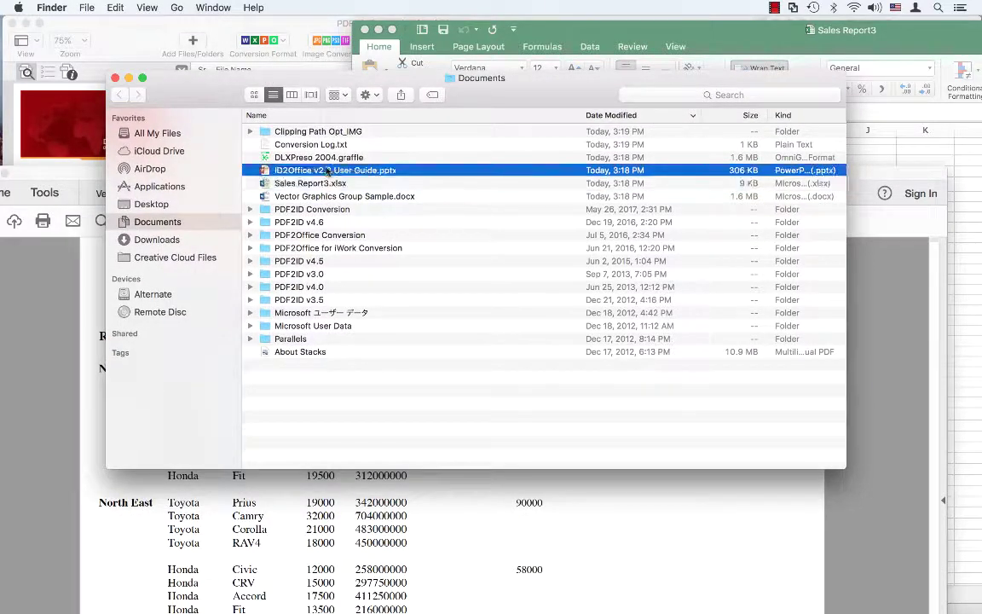
Open ID2Office v2.2 User Guide.pptx and select the logo picture on slide 1
double_click(327, 170)
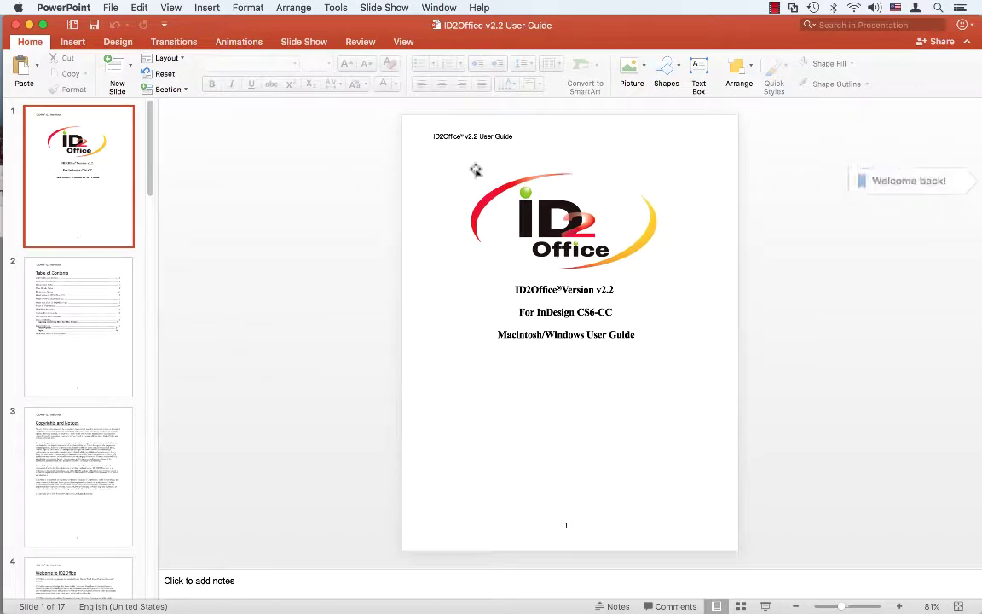
left_click(482, 187)
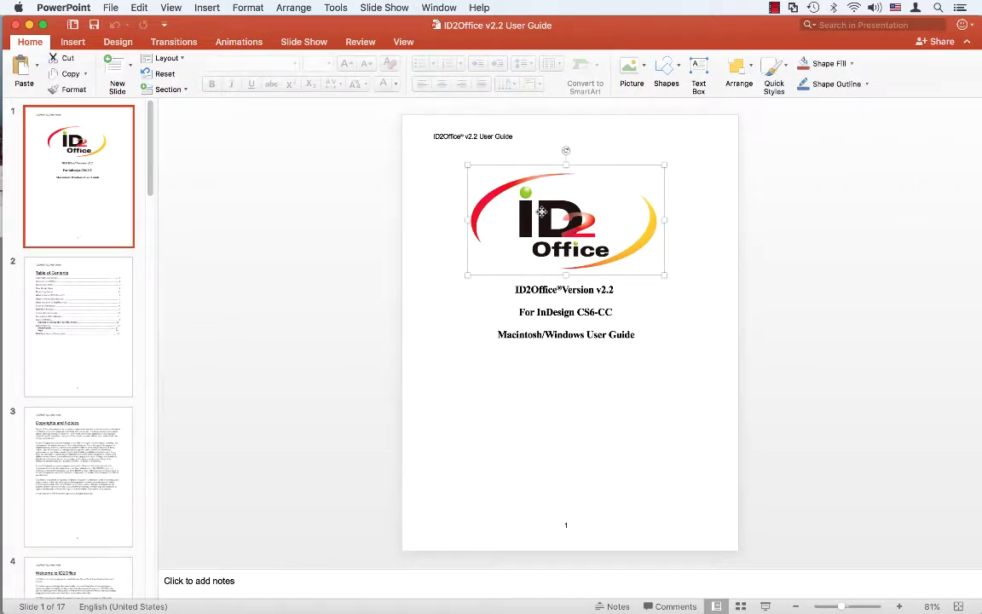
Compare the presentation with the ID2Office User Guide PDF, then minimise PowerPoint
key("super+Tab")
key("super+Tab")
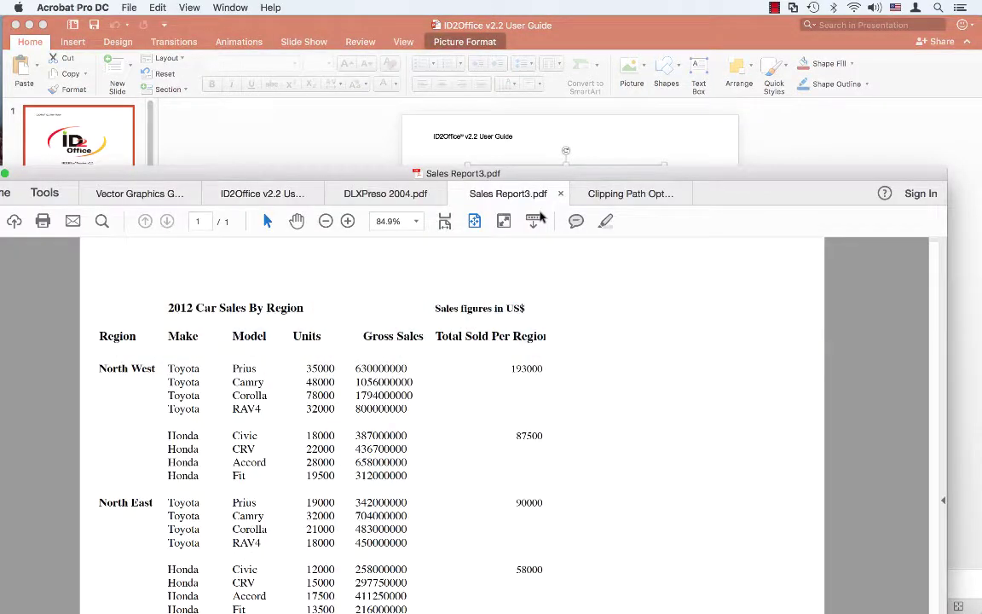
left_click_drag(354, 179, 389, 87)
left_click(267, 104)
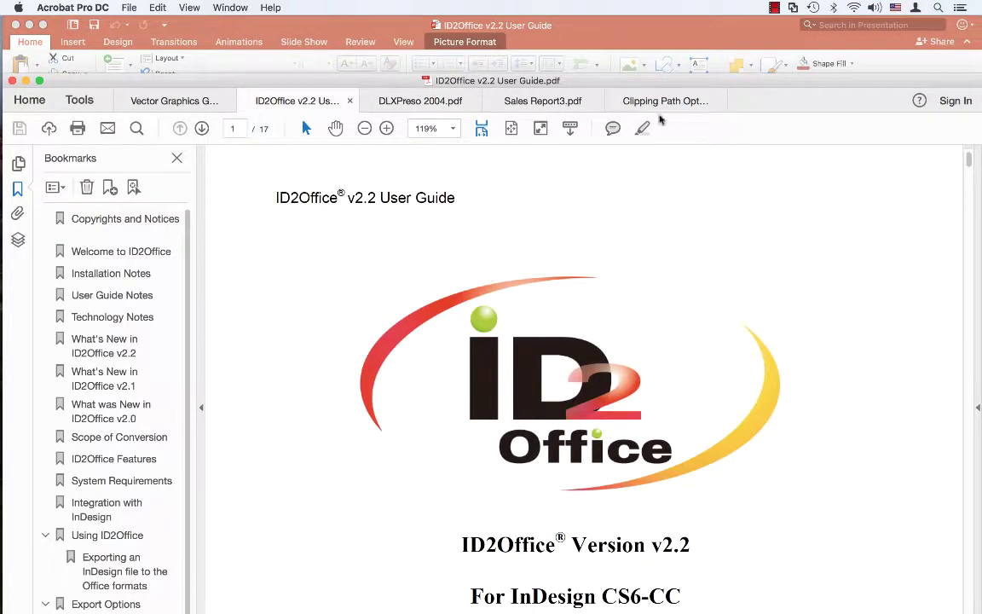
mouse_move(561, 85)
left_mouse_down()
mouse_move(518, 34)
mouse_move(445, 33)
mouse_move(567, 125)
left_mouse_up()
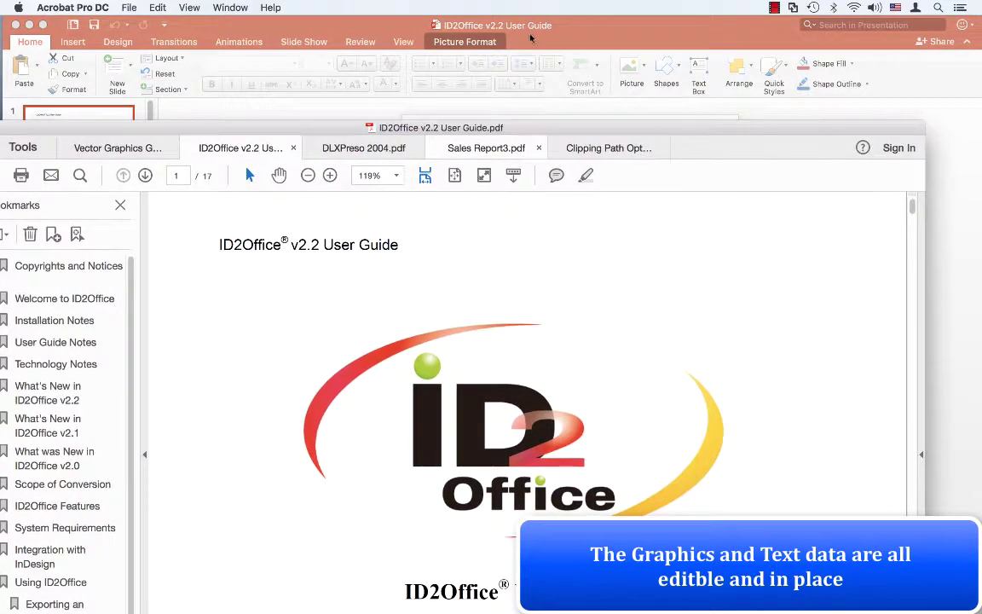
left_click(558, 40)
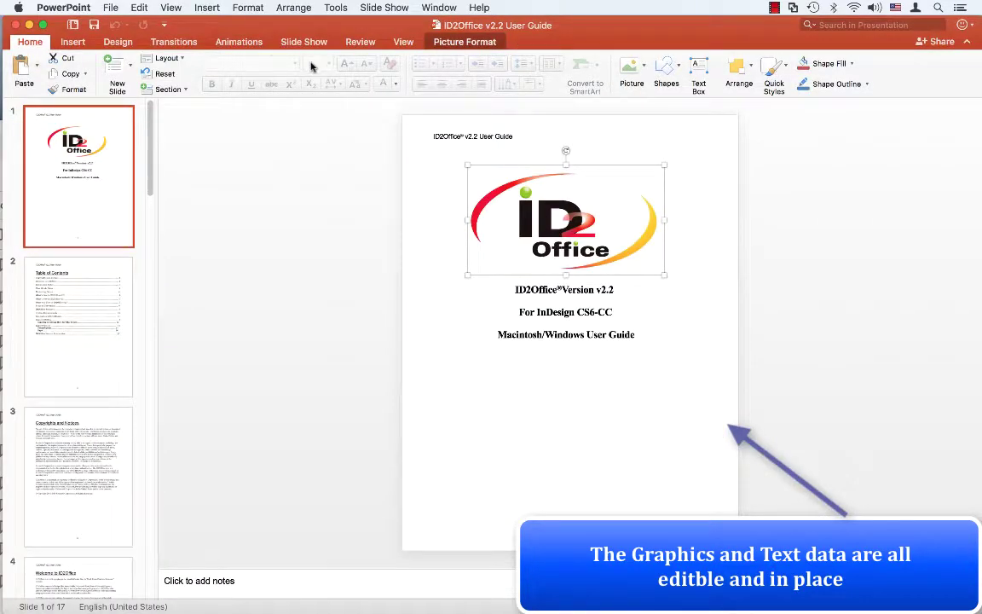
left_click(28, 25)
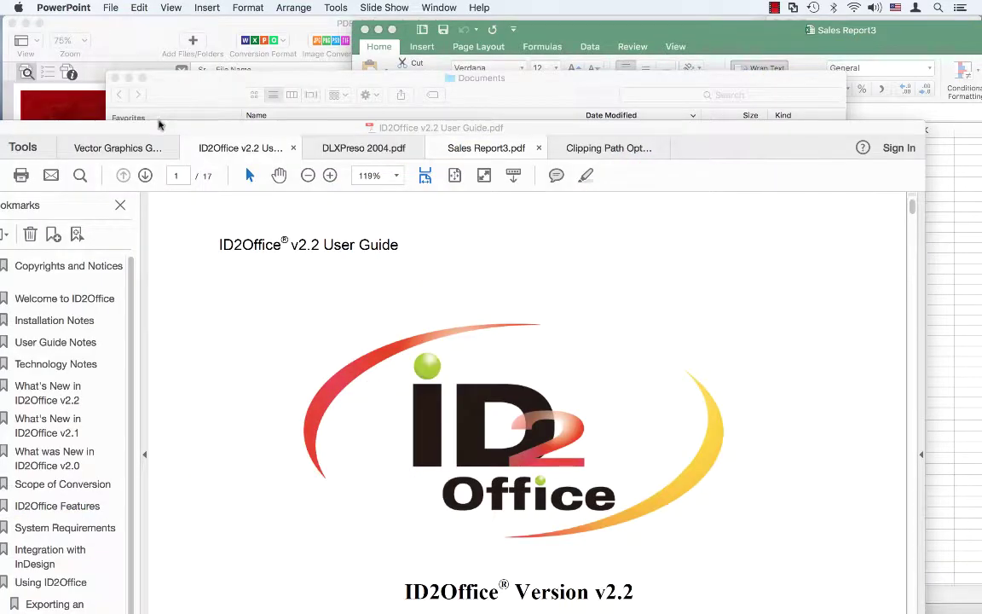
Open DLXPreso 2004.graffle and view the first two pages of the DLXPreso PDF
left_click(224, 78)
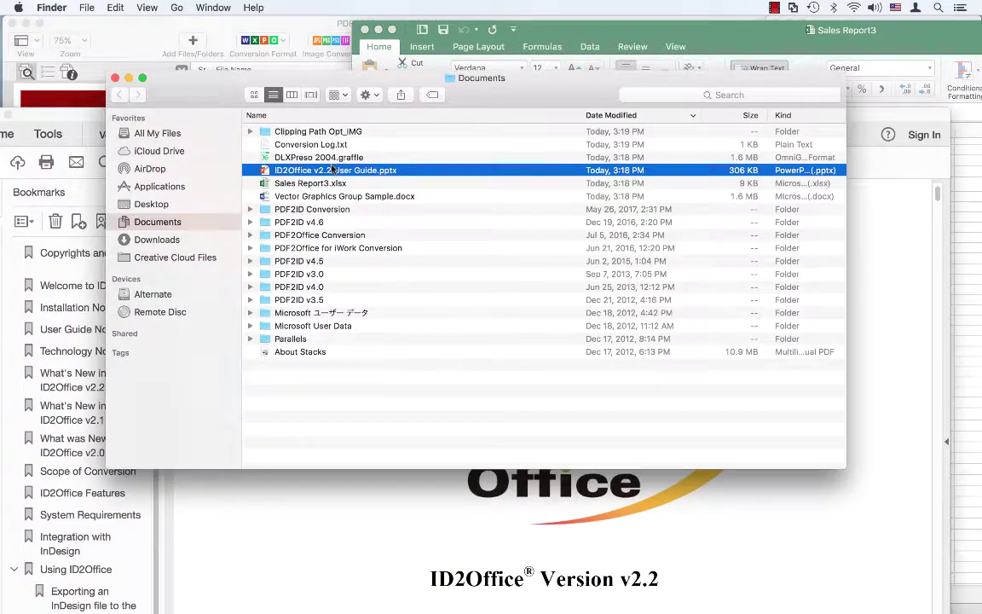
double_click(424, 157)
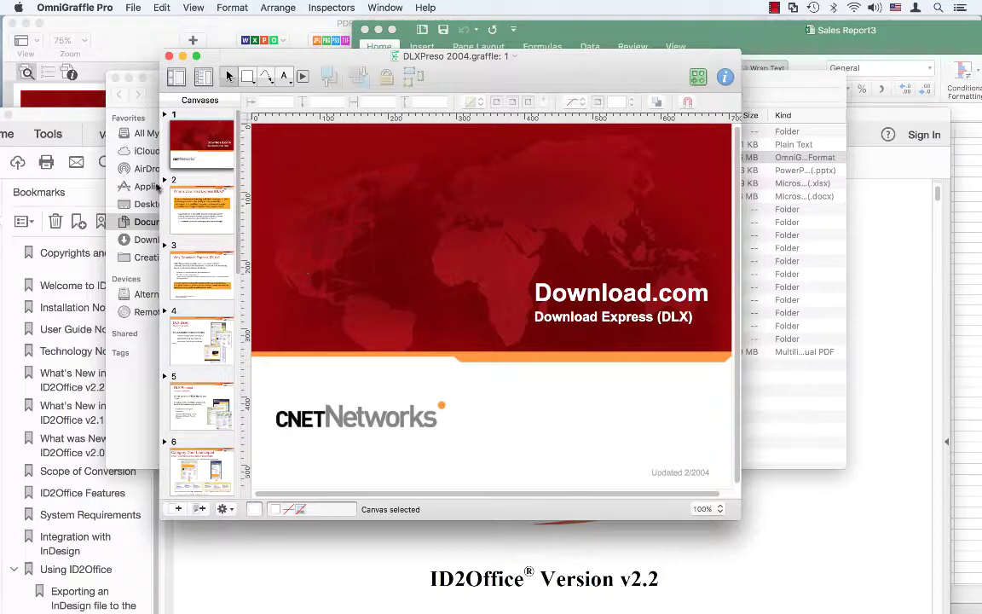
left_click(80, 104)
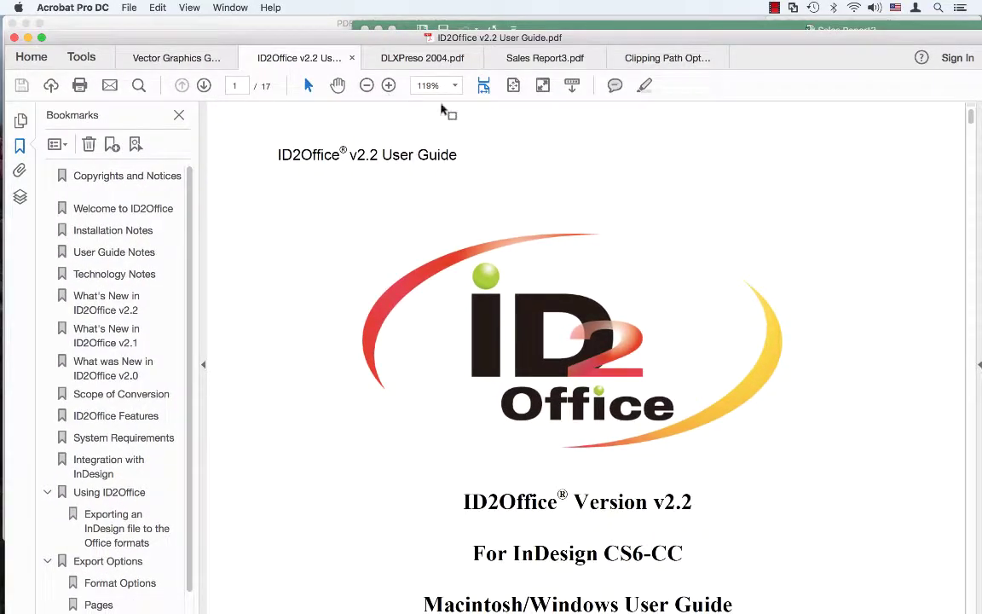
left_click(399, 59)
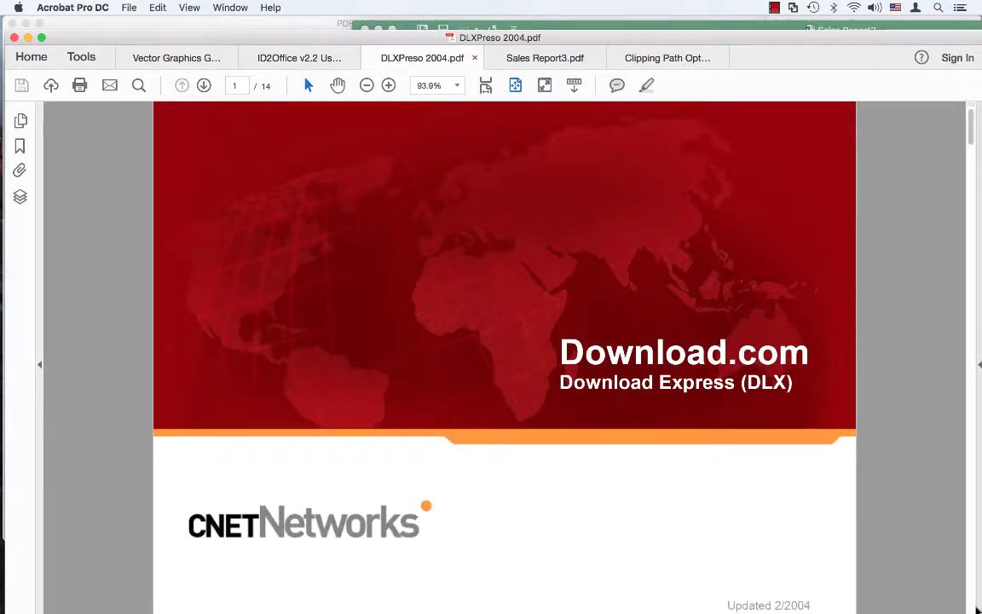
key("Page_Down")
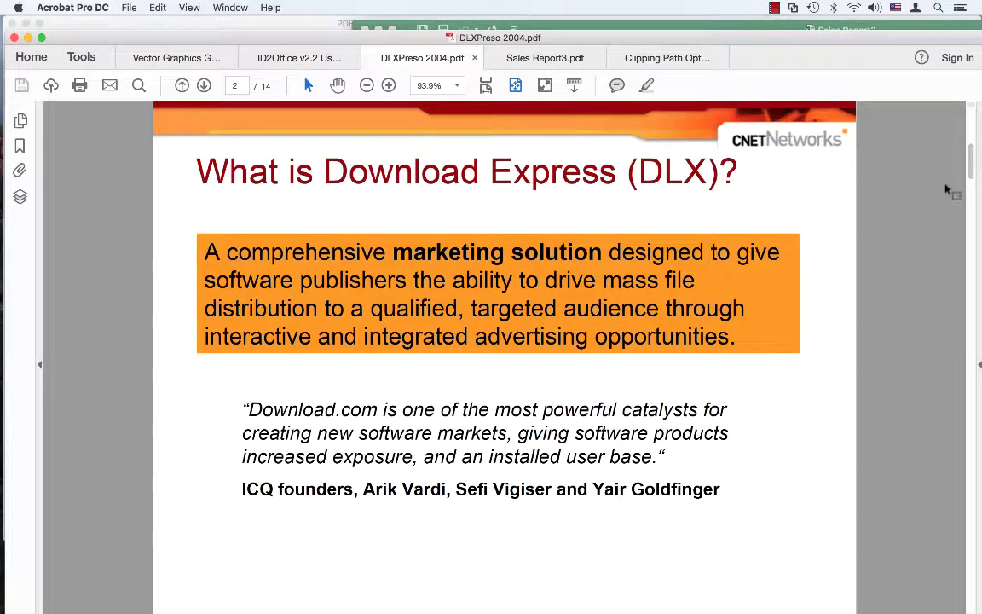
scroll(970, 154, "up", 2)
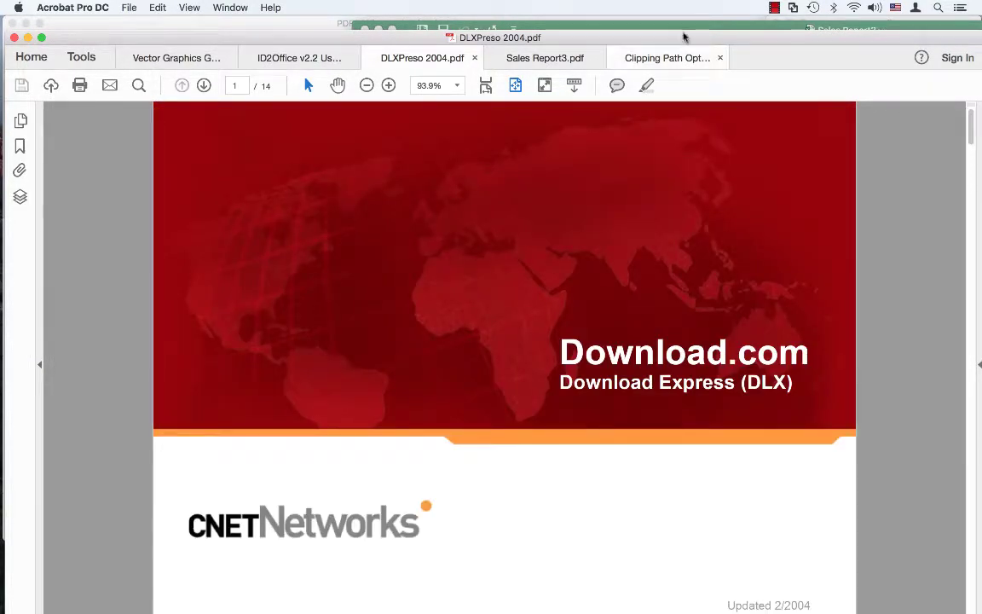
double_click(683, 38)
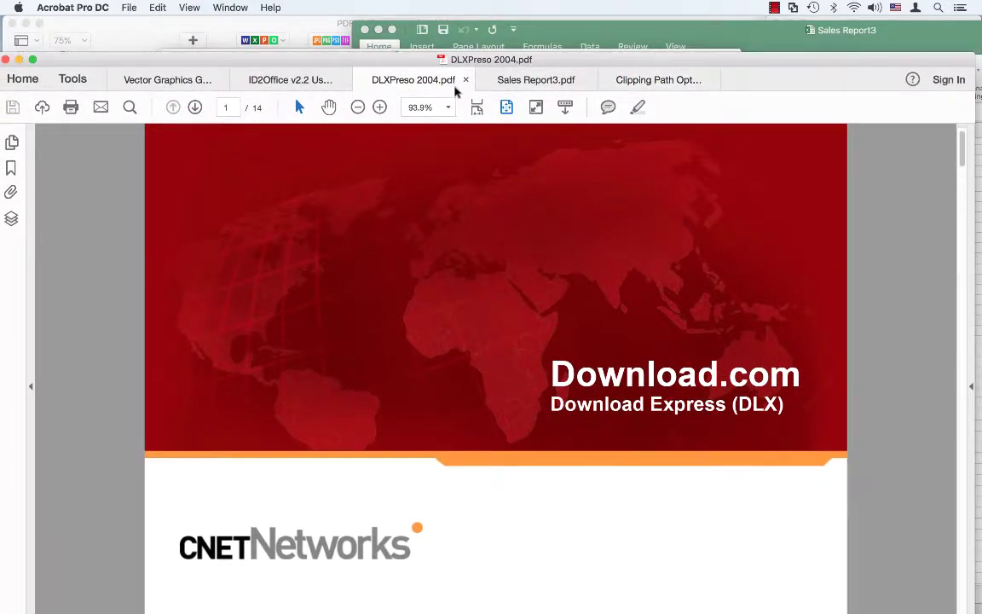
Check OmniGraffle's first and second canvases, minimise it, and show the Clipping Path Opt PDF
key("super+Tab")
key("super+Tab")
key("super+Tab")
key("super+Tab")
key("super+Tab")
key("super+Tab")
key("super+Tab")
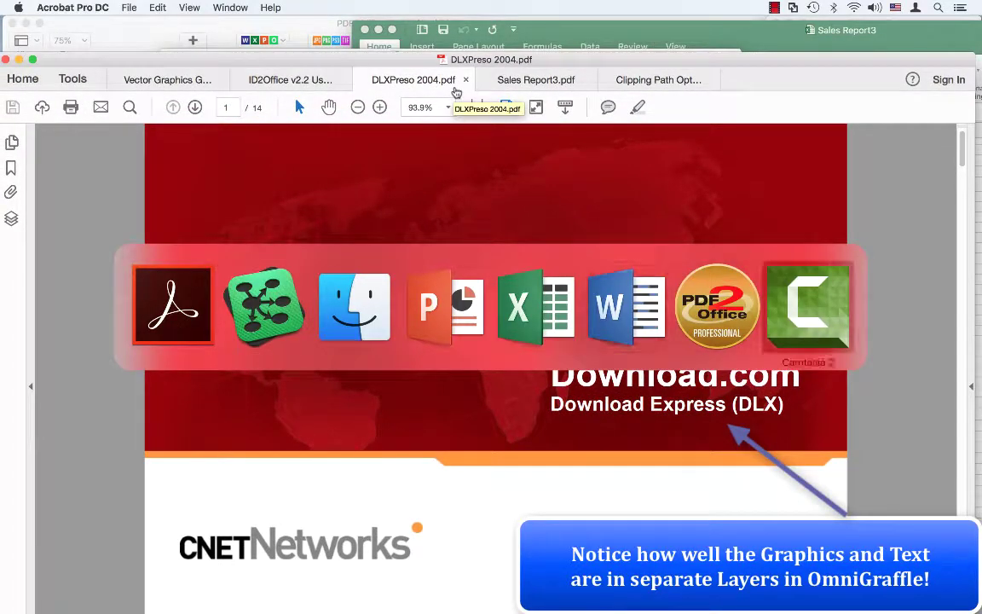
key("super+Tab")
key("super+Tab")
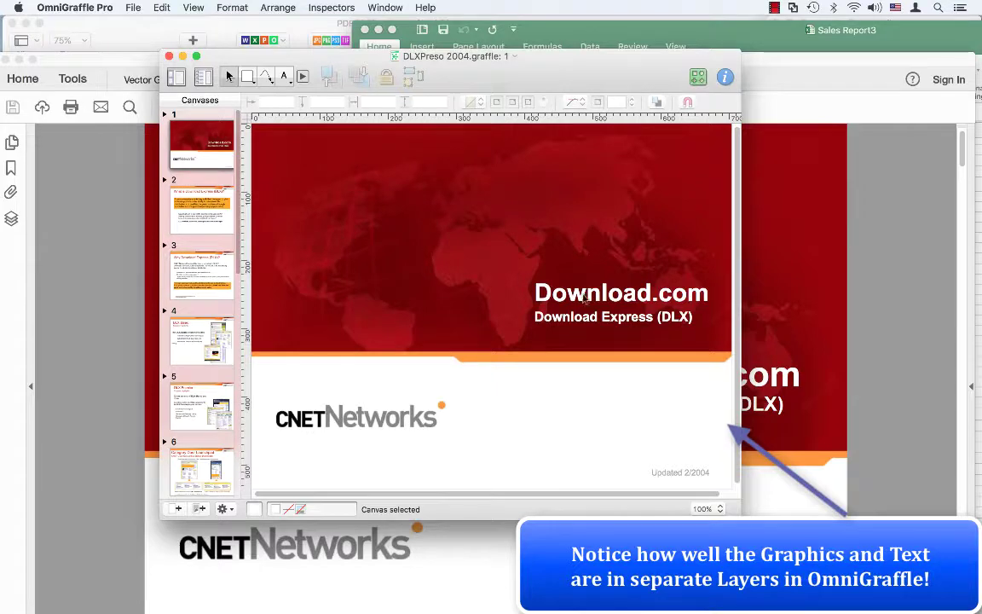
left_click(524, 210)
left_click(187, 215)
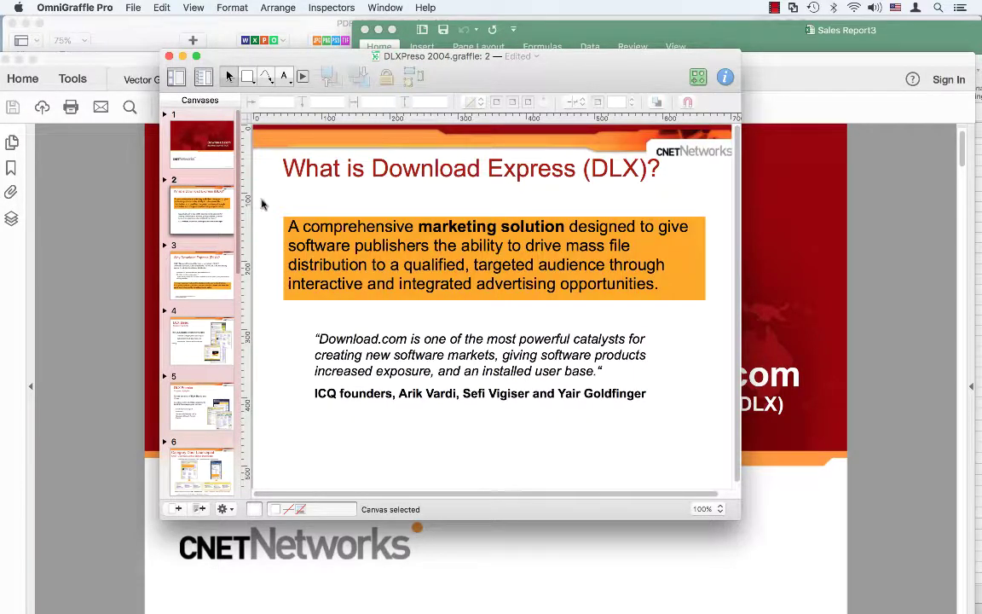
left_click(183, 56)
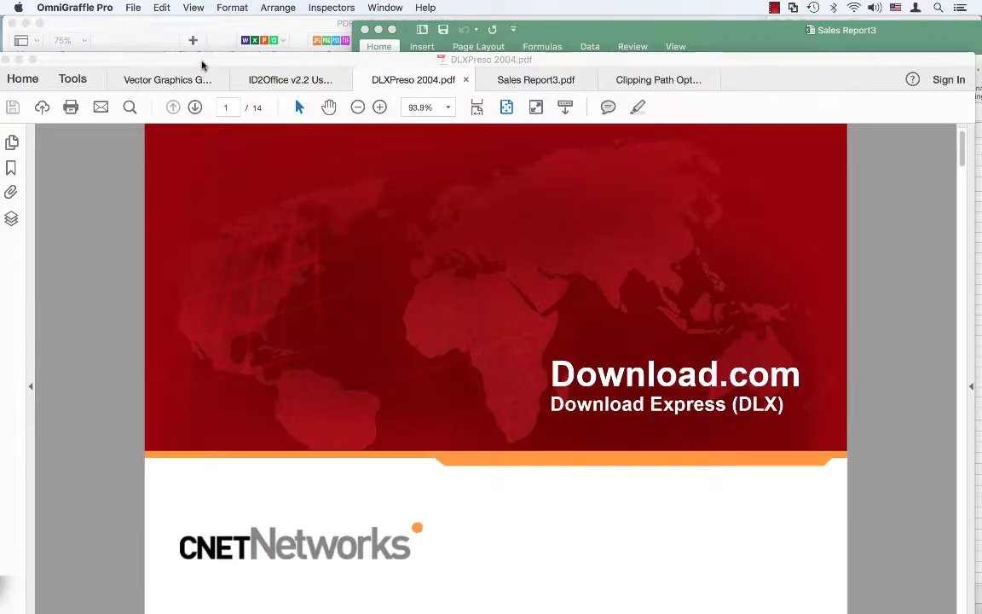
left_click(666, 81)
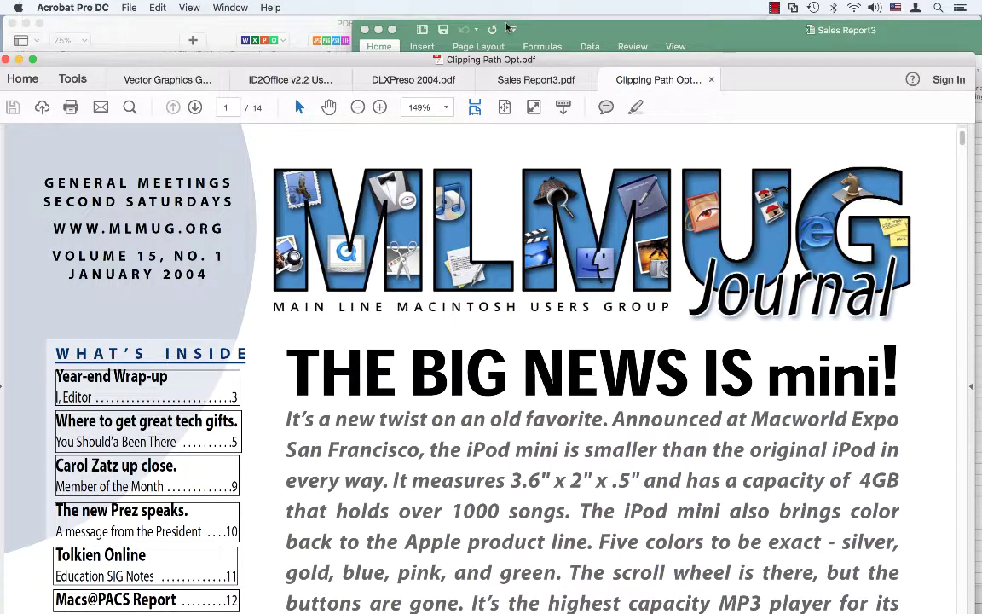
Open the Clipping Path Opt_IMG folder in Documents and view Page 1.png
key("super+Tab")
key("super+Tab")
key("super+Tab")
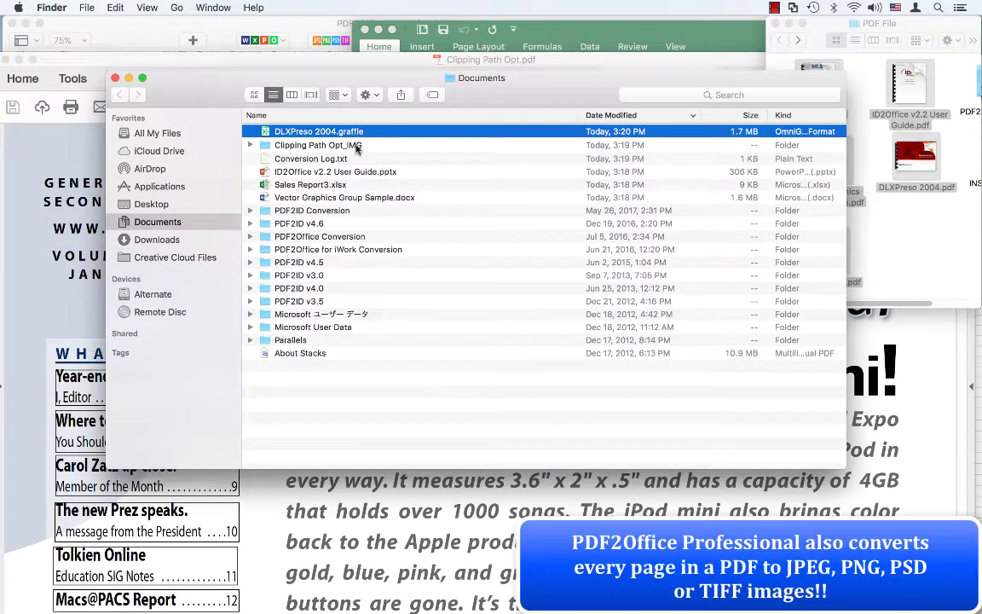
double_click(320, 145)
double_click(299, 135)
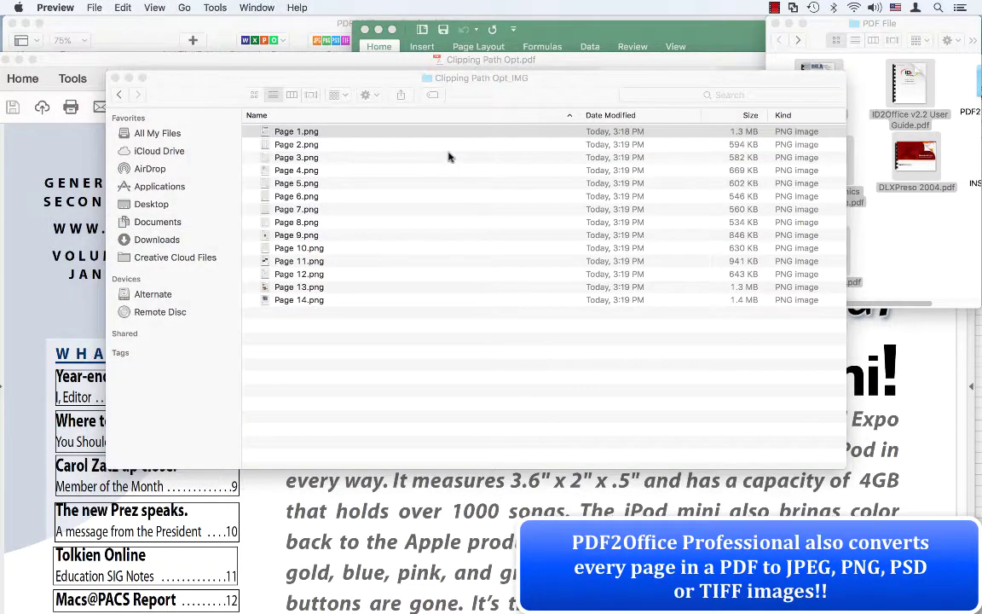